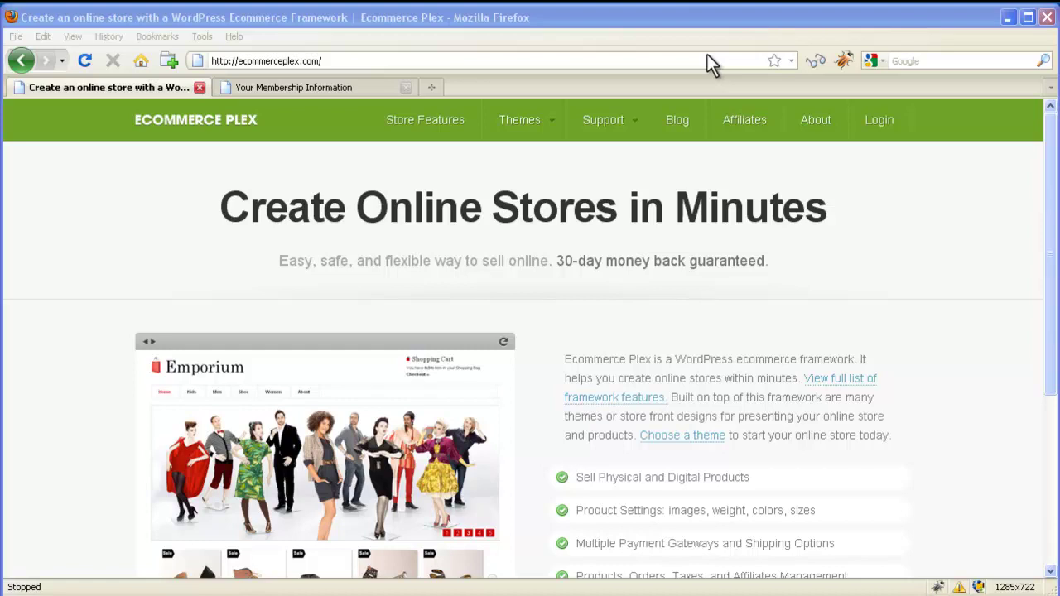
Show the Ecommerce Plex membership page listing the framework and child theme downloads
{"action": "left_click", "coordinate": [356, 59]}
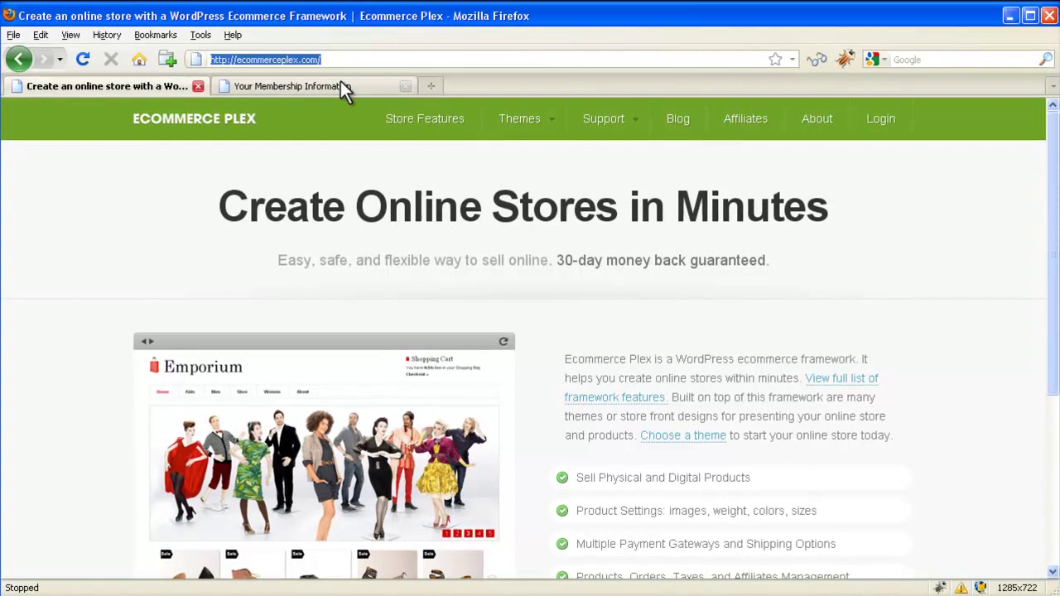
{"action": "left_click", "coordinate": [340, 85]}
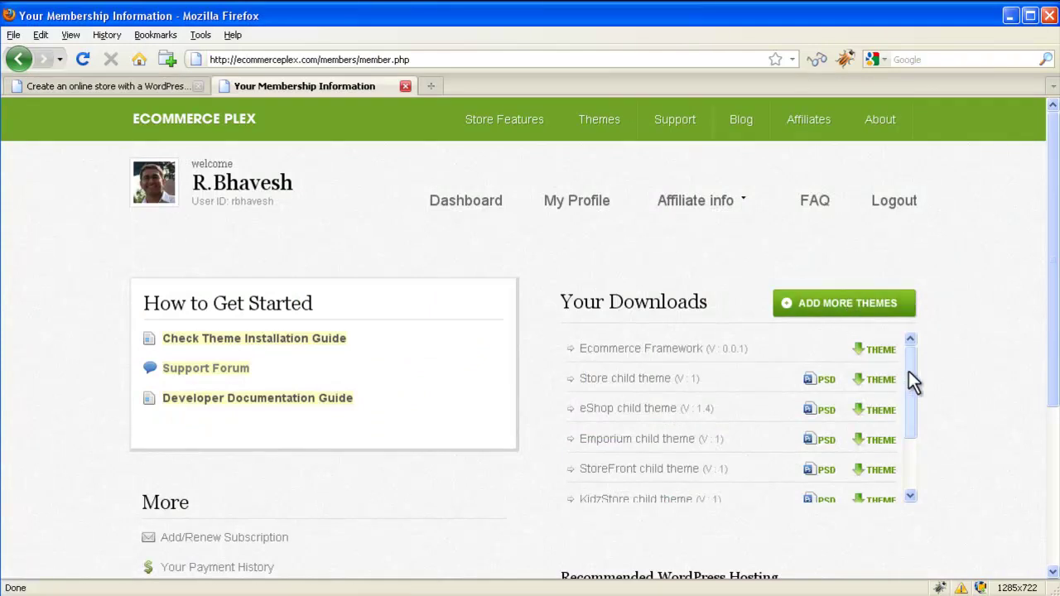
Save the Ecommerce Framework theme as EcommerceFramework.zip in My Documents
{"action": "left_click_drag", "start_coordinate": [909, 372], "coordinate": [907, 360]}
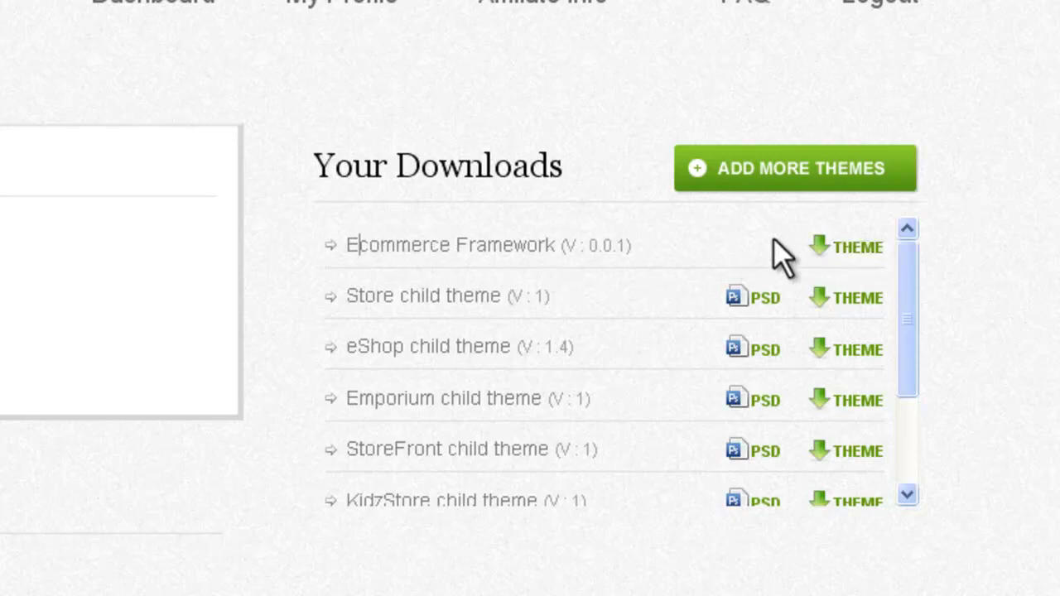
{"action": "left_click", "coordinate": [825, 247]}
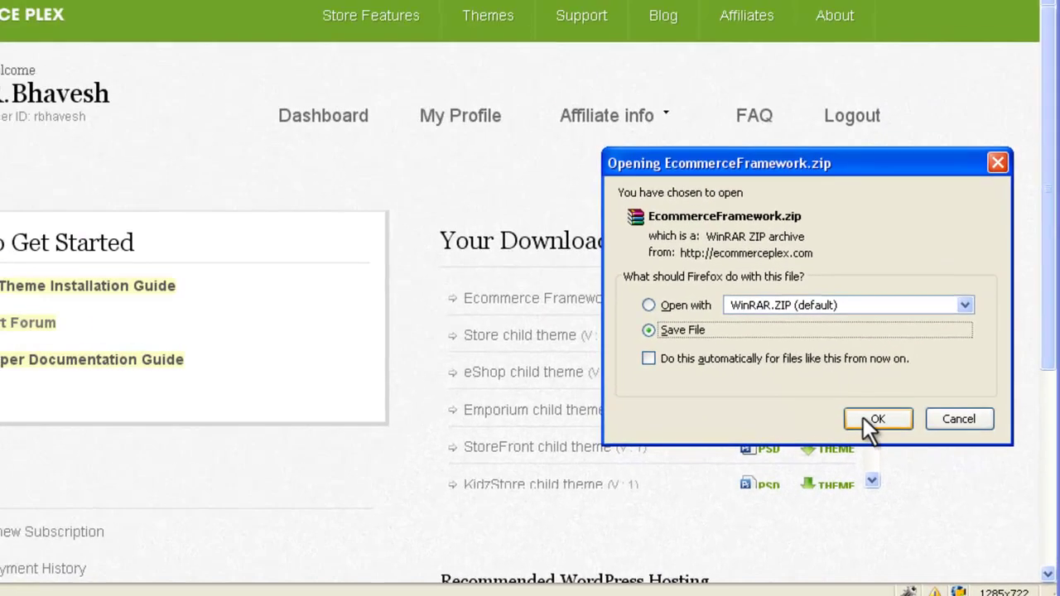
{"action": "left_click", "coordinate": [833, 373]}
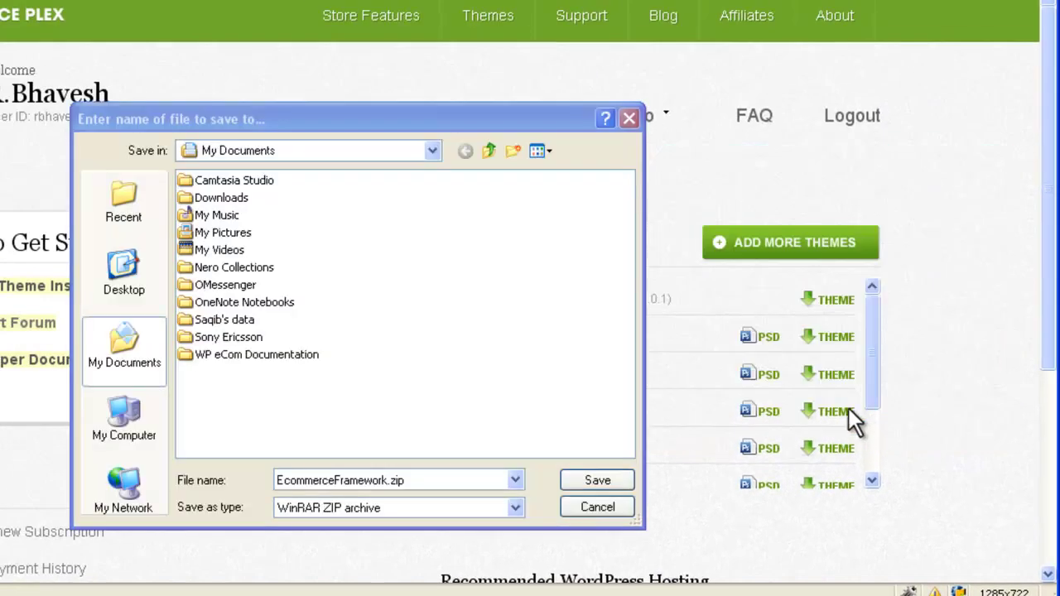
{"action": "left_click", "coordinate": [604, 476]}
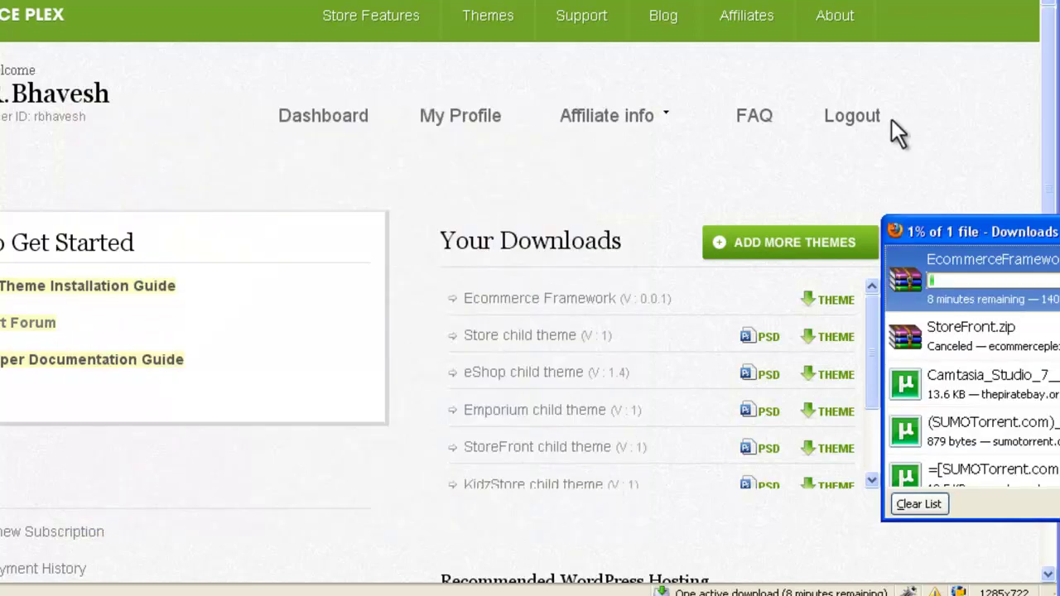
{"action": "left_click", "coordinate": [935, 141]}
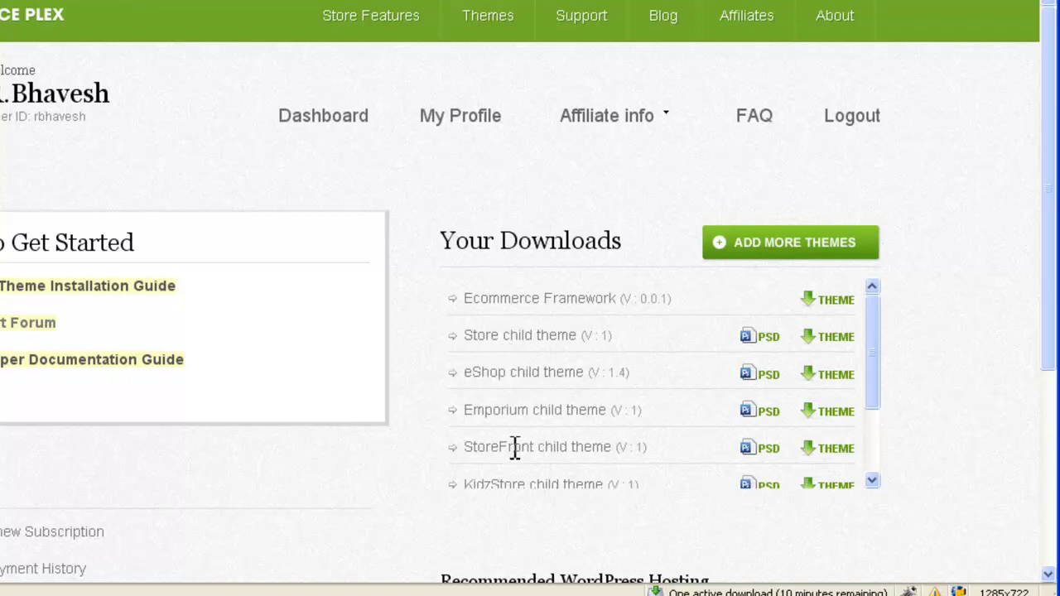
Save the StoreFront child theme as StoreFront.zip in My Documents
{"action": "left_click", "coordinate": [826, 452]}
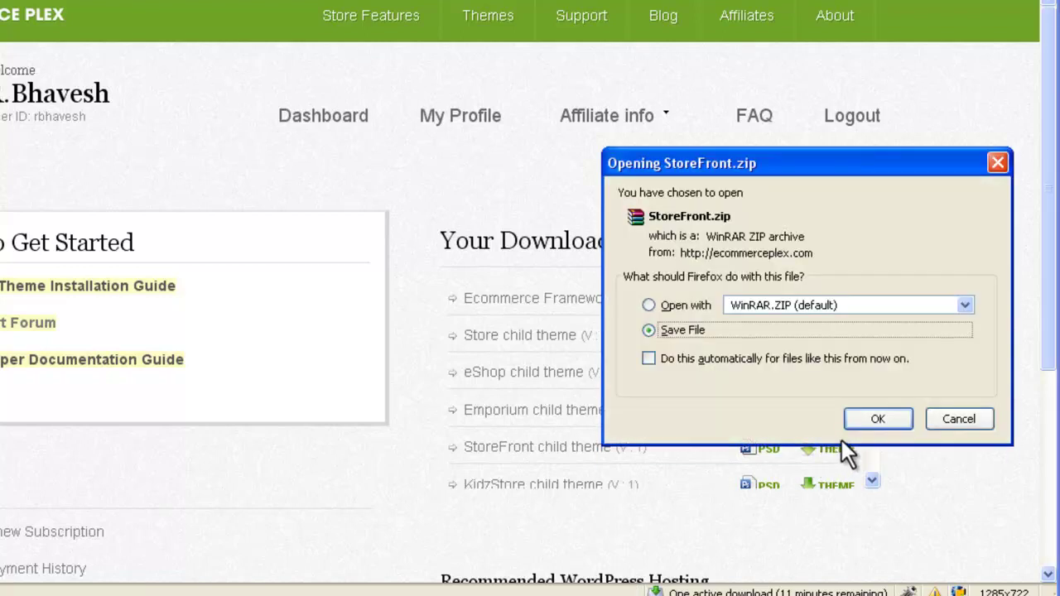
{"action": "left_click", "coordinate": [867, 419]}
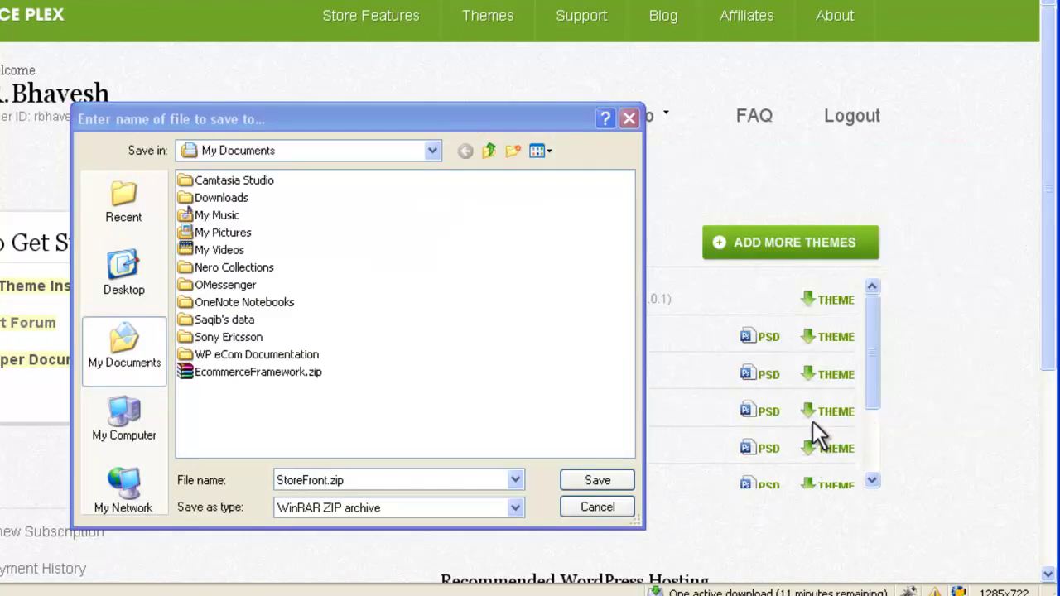
{"action": "left_click", "coordinate": [606, 477]}
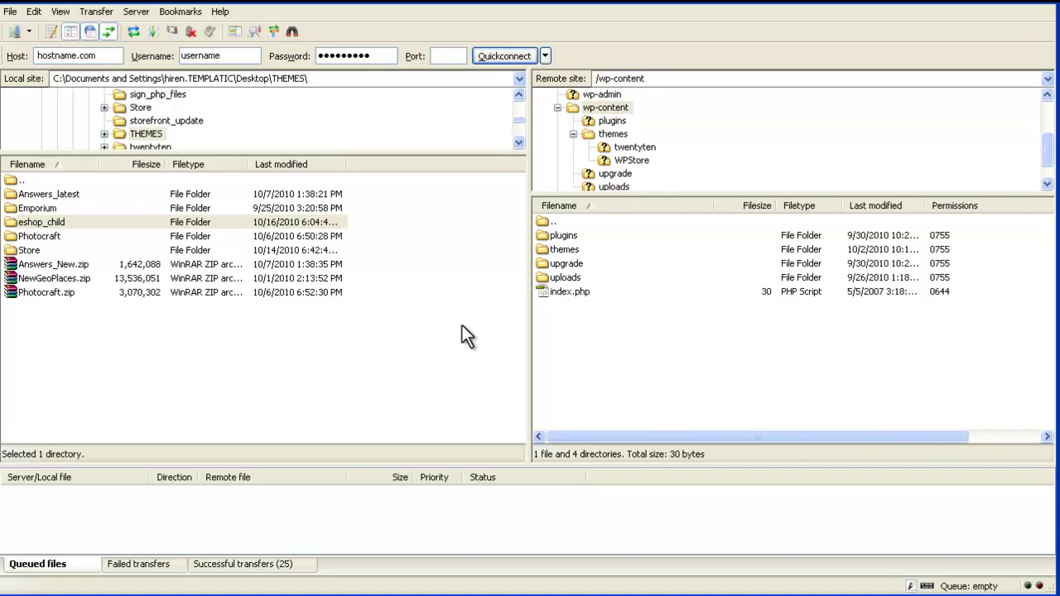
Select the server's themes folder in wp-content and check the local eshop_child folder's actions
{"action": "left_click", "coordinate": [576, 252]}
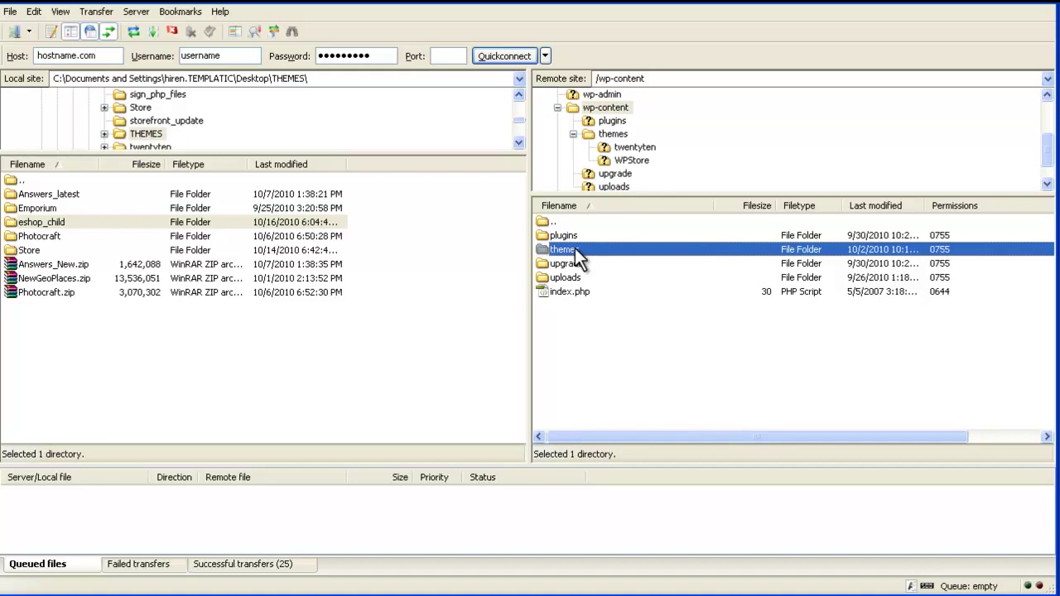
{"action": "right_click", "coordinate": [37, 224]}
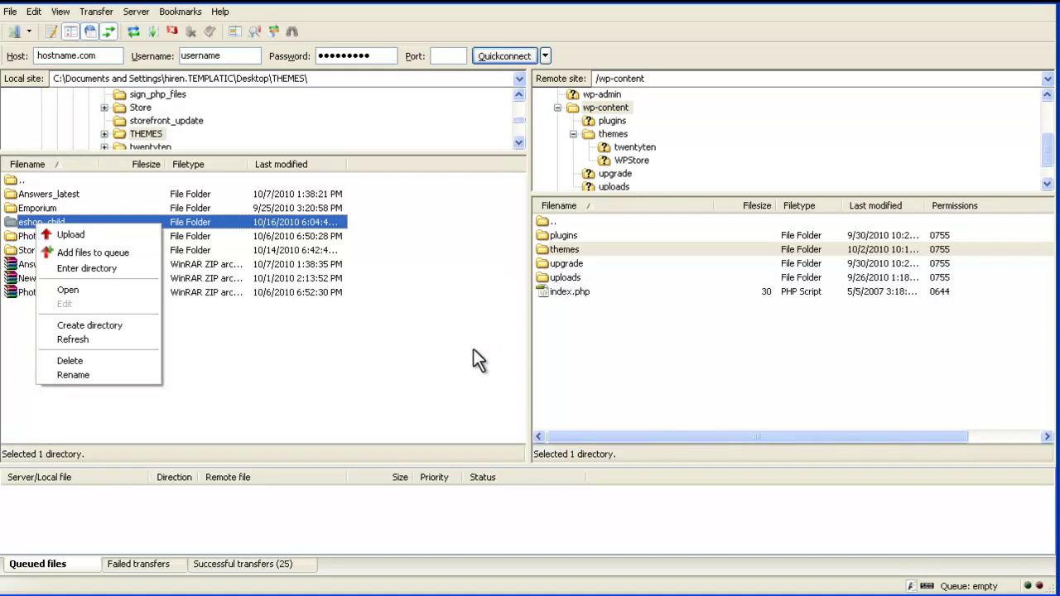
{"action": "left_click", "coordinate": [282, 511]}
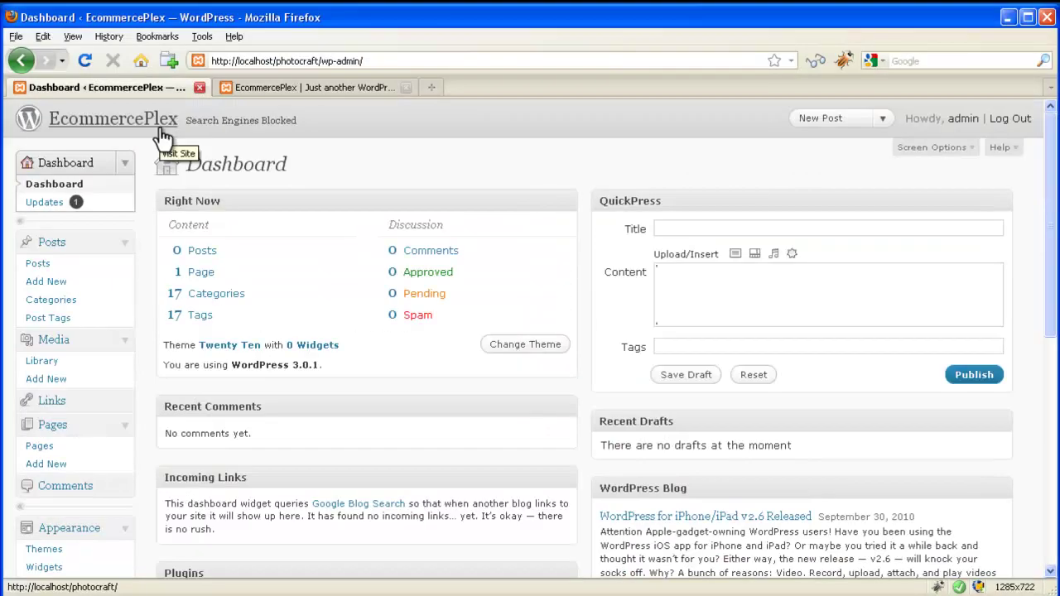
Go to the Appearance > Themes management page
{"action": "scroll", "coordinate": [132, 286], "scroll_direction": "down", "scroll_amount": 4}
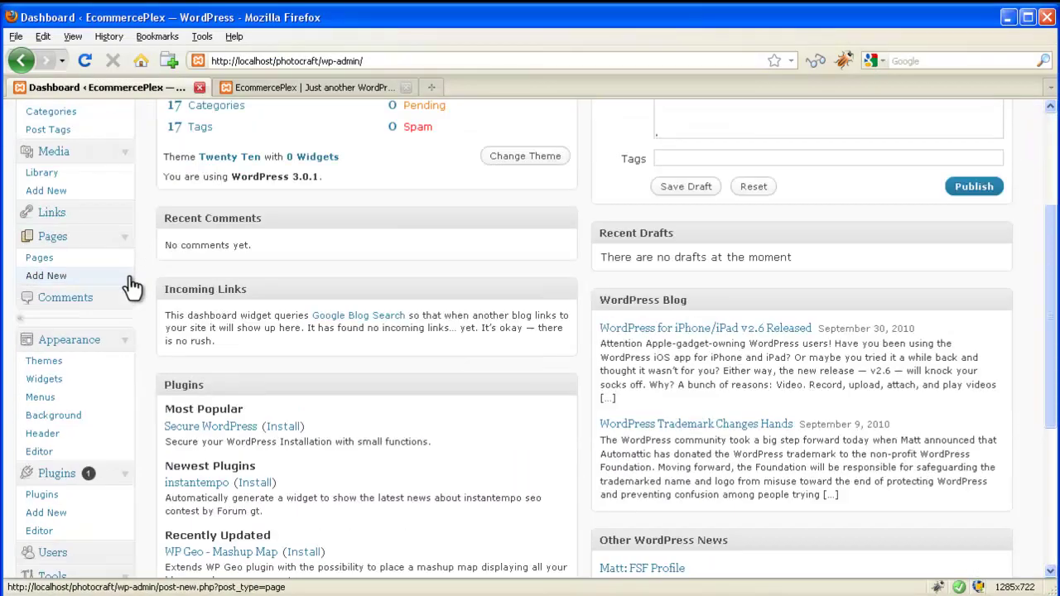
{"action": "scroll", "coordinate": [132, 286], "scroll_direction": "up", "scroll_amount": 4}
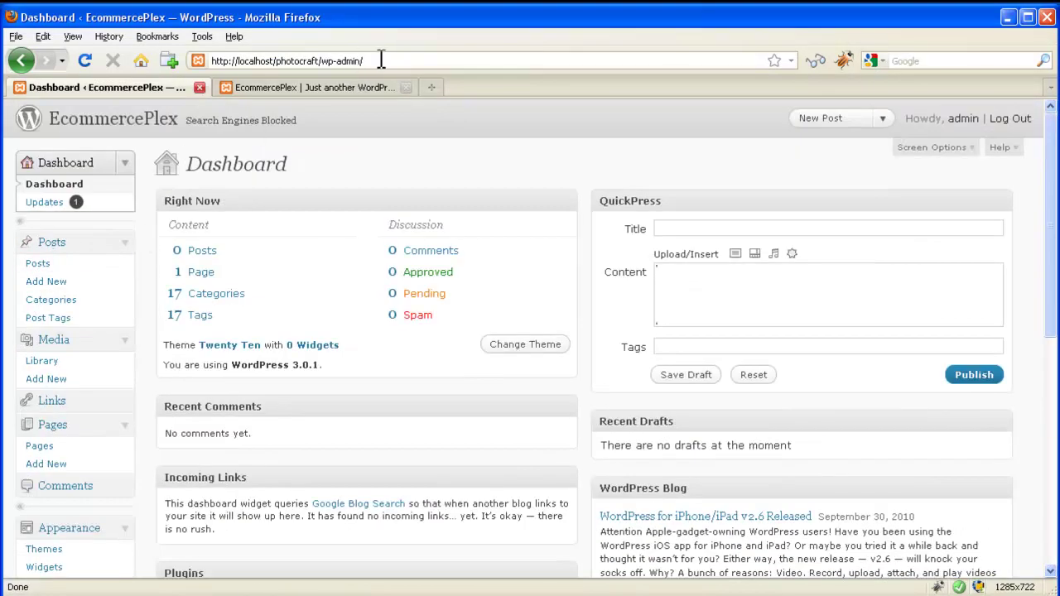
{"action": "scroll", "coordinate": [29, 344], "scroll_direction": "down", "scroll_amount": 4}
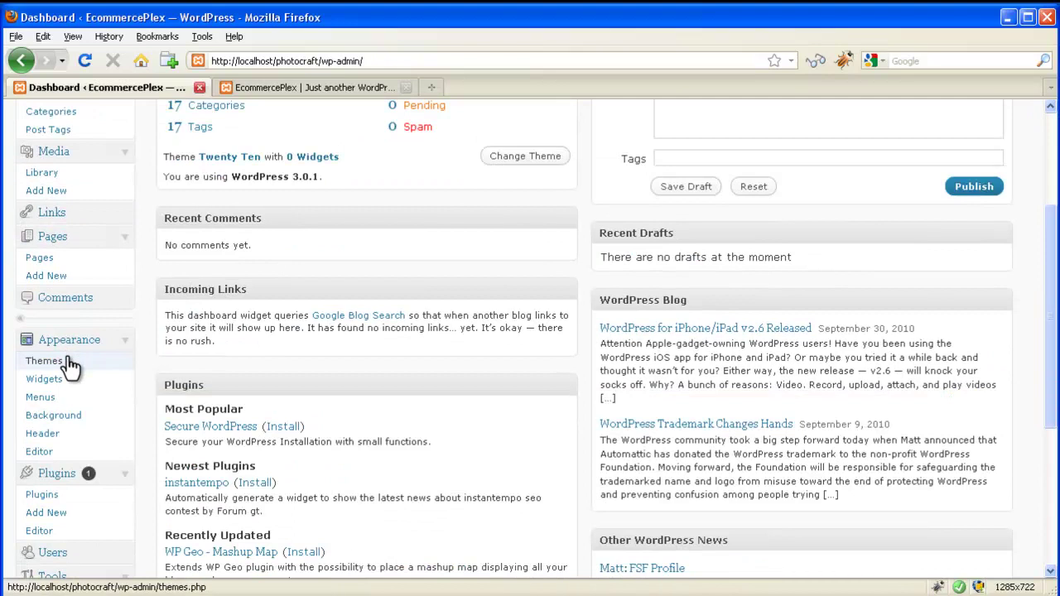
{"action": "left_click", "coordinate": [44, 361]}
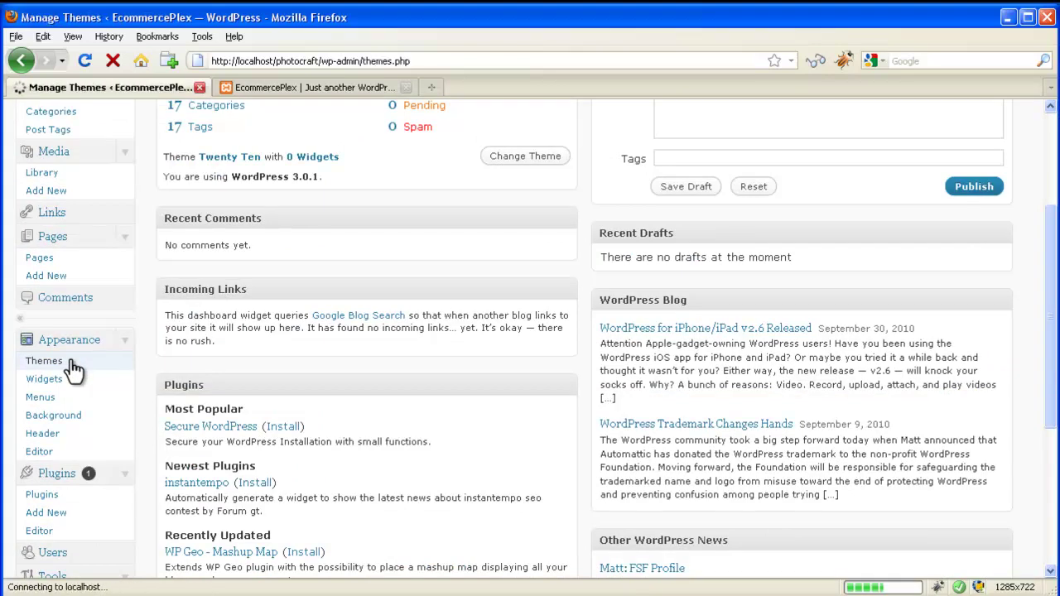
Activate StoreFront 0.1 under Available Themes, then move to Install Themes
{"action": "scroll", "coordinate": [492, 404], "scroll_direction": "down", "scroll_amount": 6}
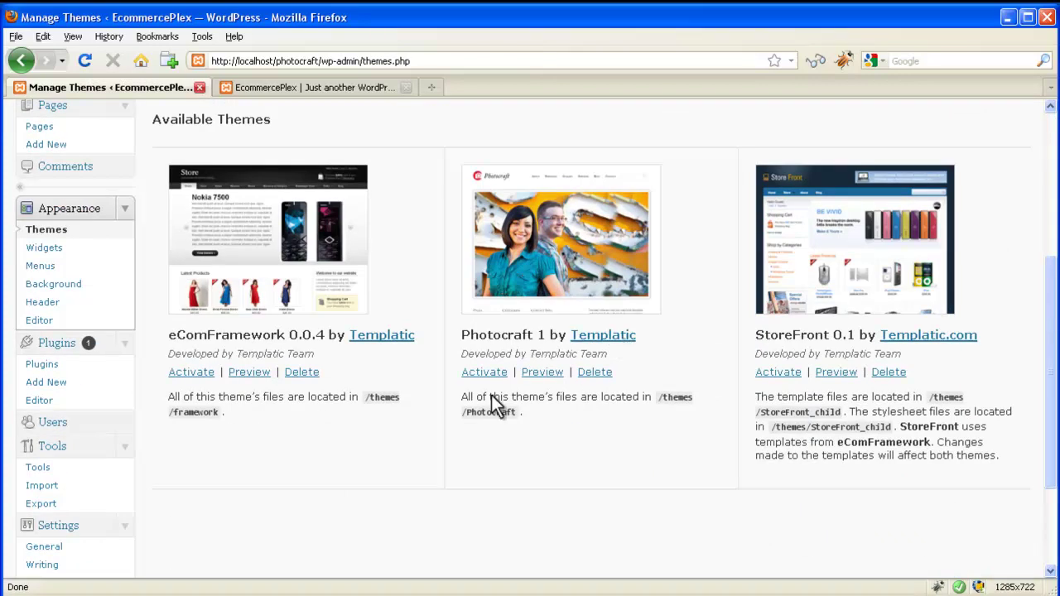
{"action": "scroll", "coordinate": [336, 290], "scroll_direction": "up", "scroll_amount": 6}
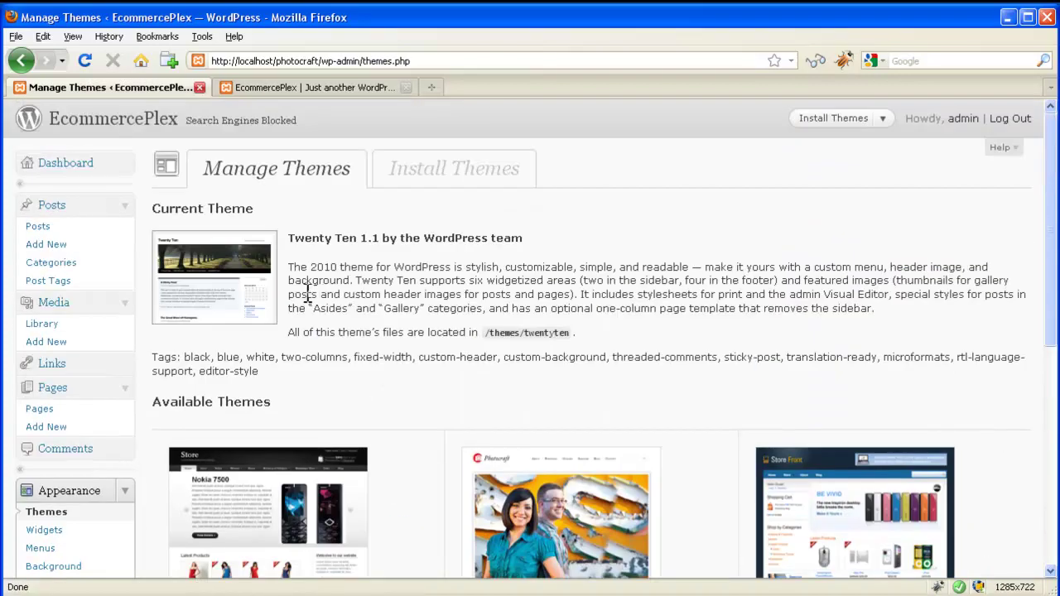
{"action": "scroll", "coordinate": [779, 314], "scroll_direction": "down", "scroll_amount": 4}
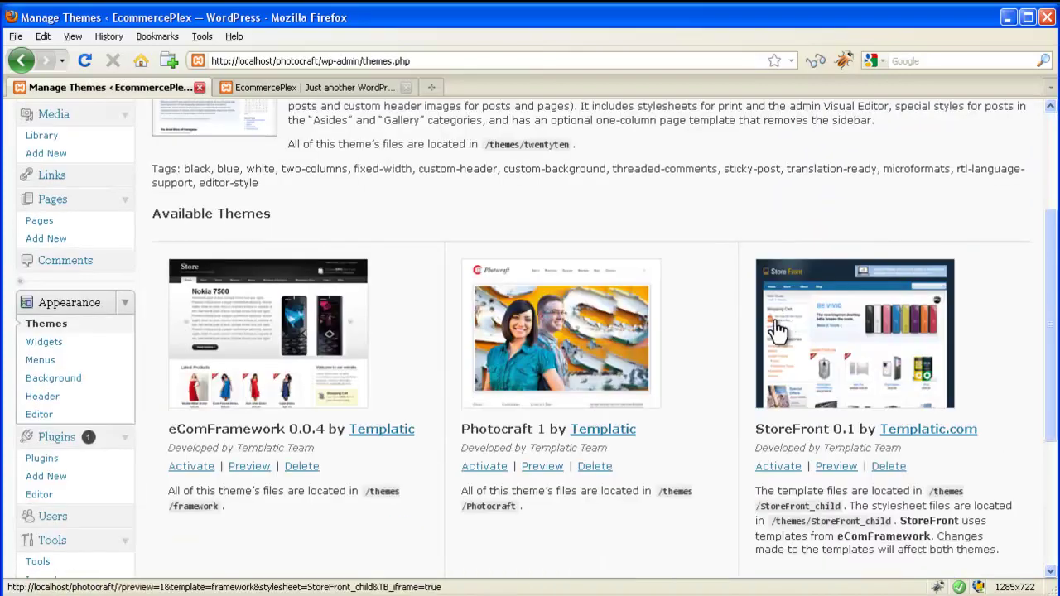
{"action": "left_click", "coordinate": [779, 469]}
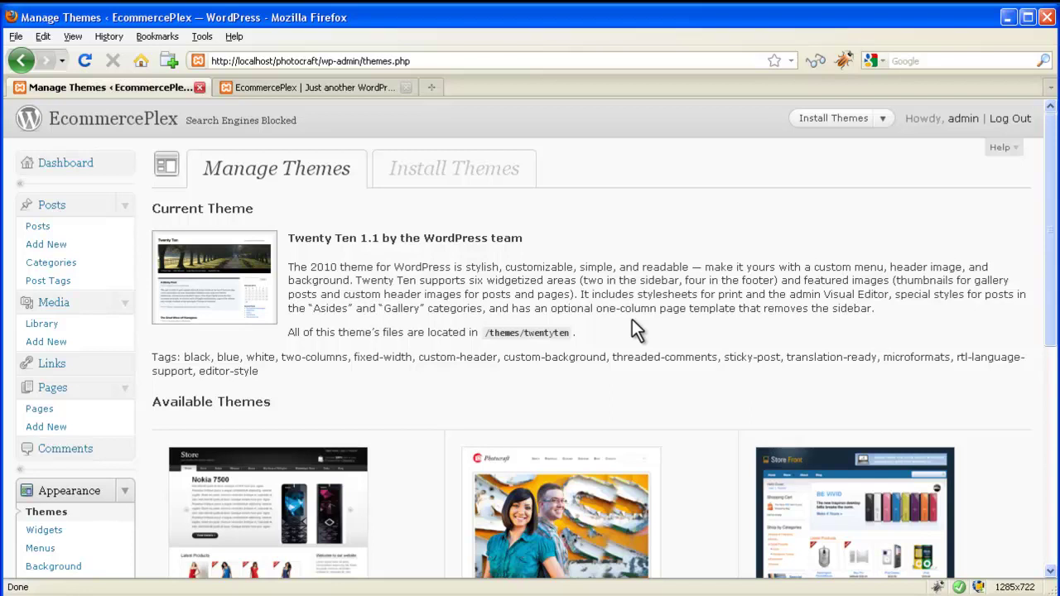
{"action": "left_click", "coordinate": [471, 180]}
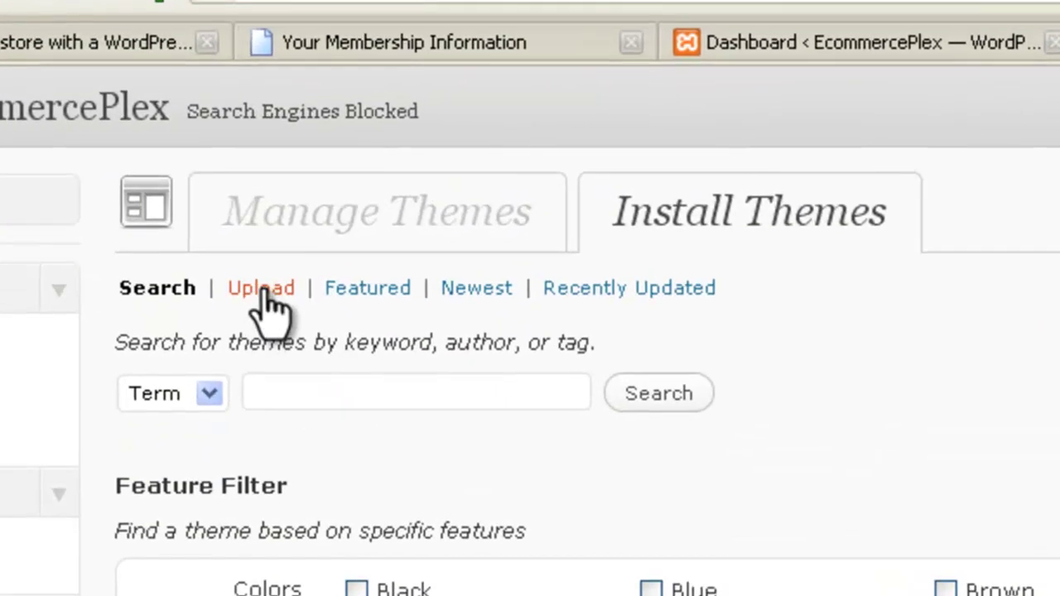
Bring up the theme .zip upload form and browse for a file, then return to Manage Themes
{"action": "left_click", "coordinate": [222, 206]}
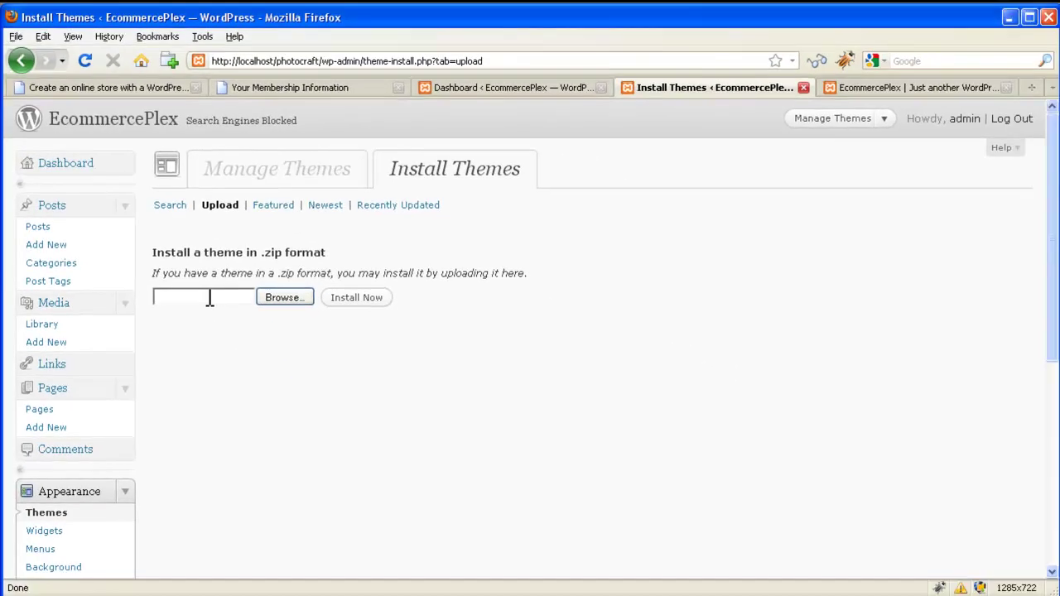
{"action": "left_click", "coordinate": [209, 298]}
{"action": "left_click", "coordinate": [262, 176]}
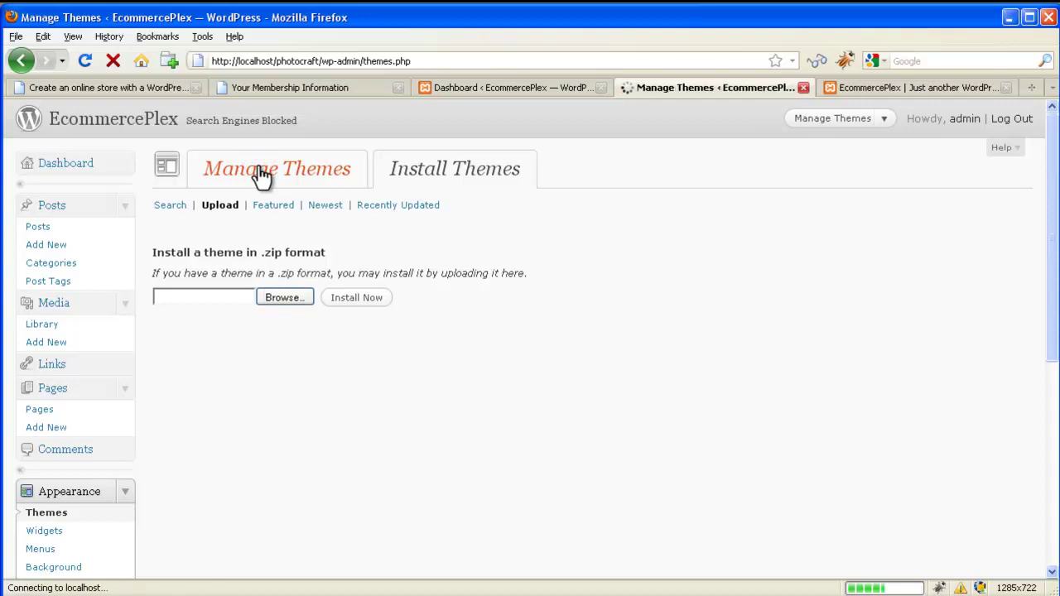
Activate the StoreFront 0.1 child theme listed under Available Themes
{"action": "scroll", "coordinate": [729, 398], "scroll_direction": "down", "scroll_amount": 5}
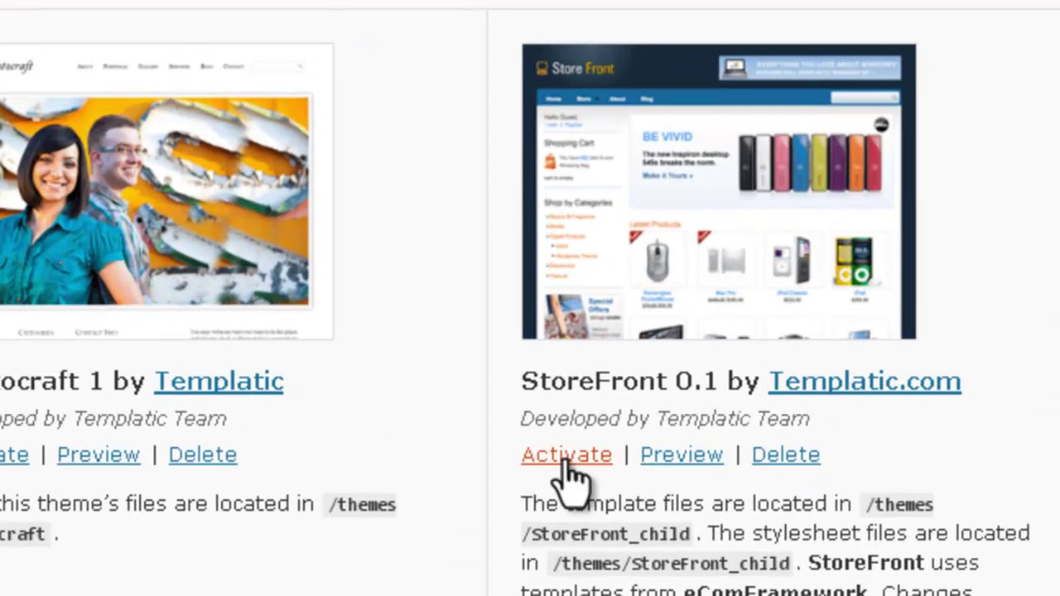
{"action": "left_click", "coordinate": [566, 462]}
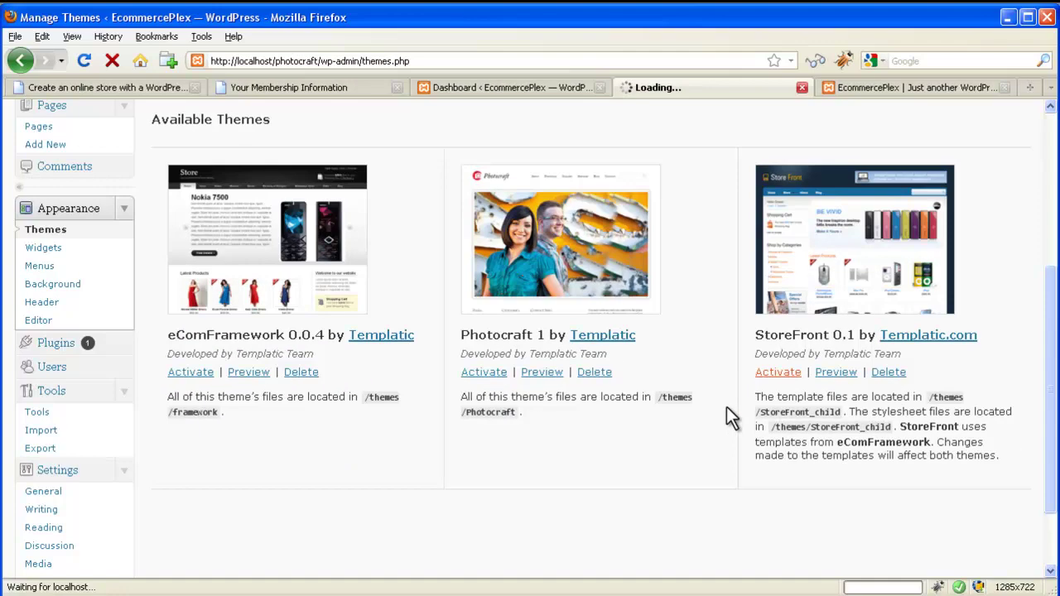
{"action": "scroll", "coordinate": [727, 406], "scroll_direction": "up", "scroll_amount": 6}
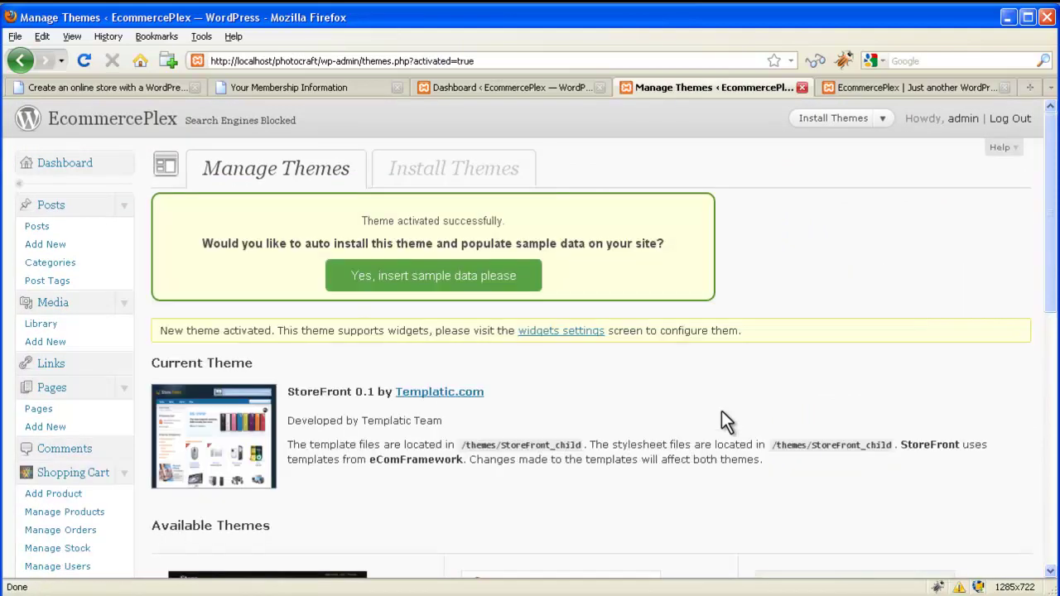
Reload the live site to preview the StoreFront theme
{"action": "left_click", "coordinate": [902, 87]}
{"action": "key", "text": "F5"}
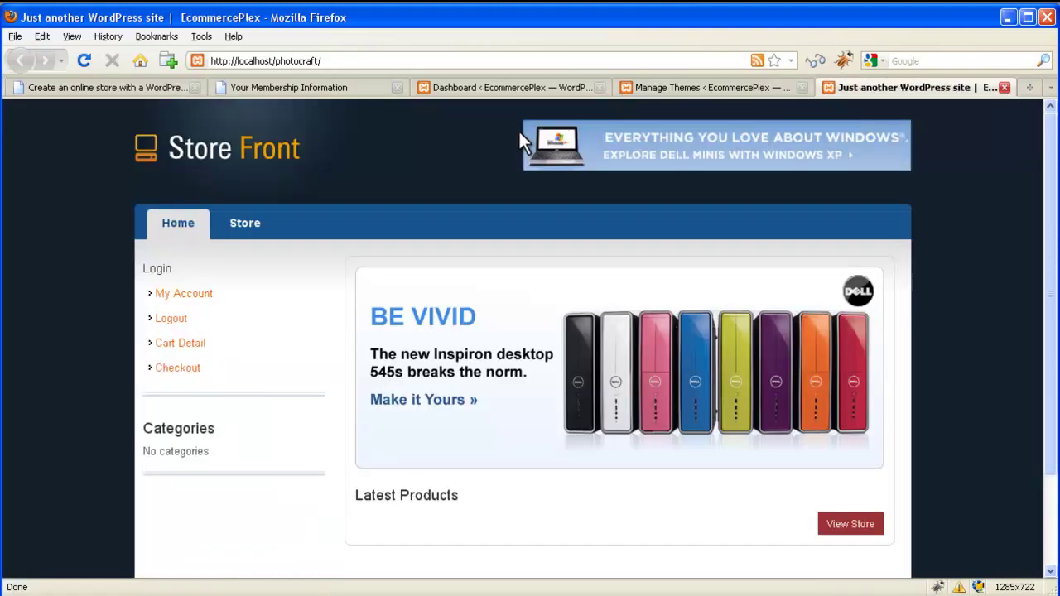
{"action": "scroll", "coordinate": [414, 199], "scroll_direction": "down", "scroll_amount": 3}
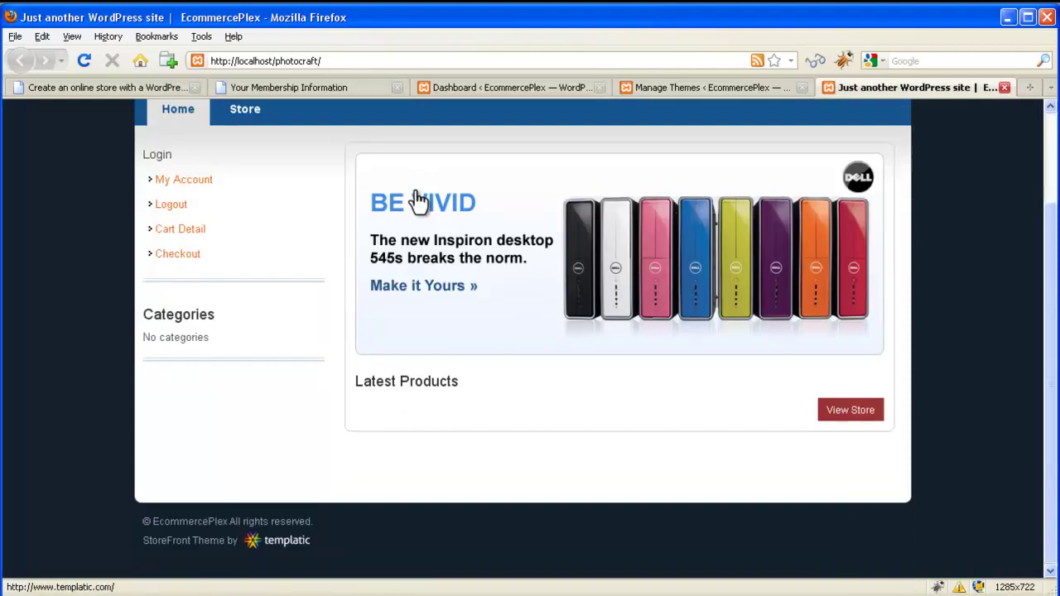
{"action": "scroll", "coordinate": [416, 196], "scroll_direction": "up", "scroll_amount": 3}
Insert the theme's sample data and reload the site to see the sample products
{"action": "left_click", "coordinate": [715, 83]}
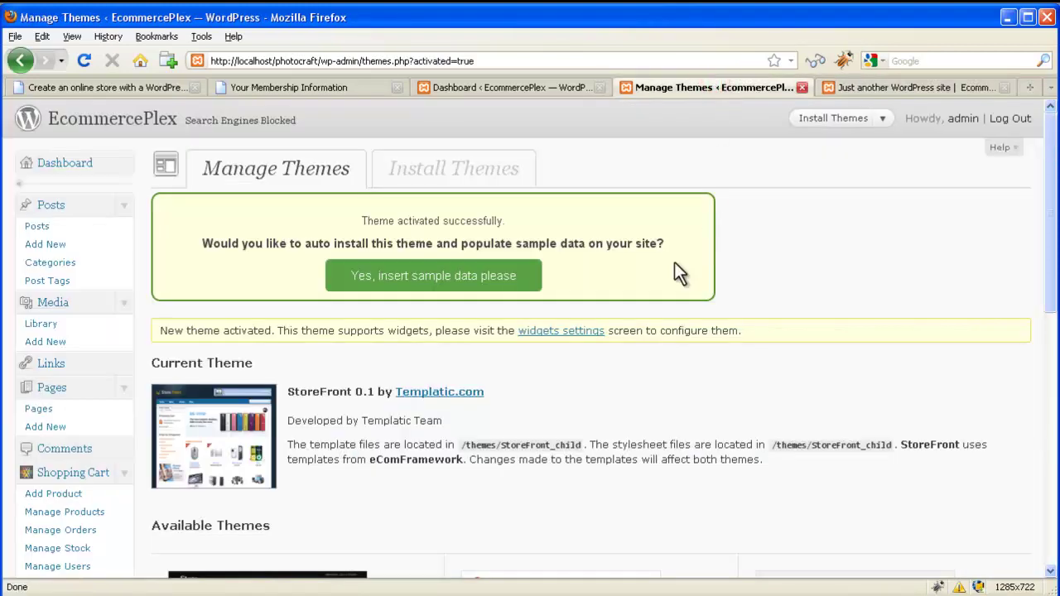
{"action": "left_click", "coordinate": [501, 283]}
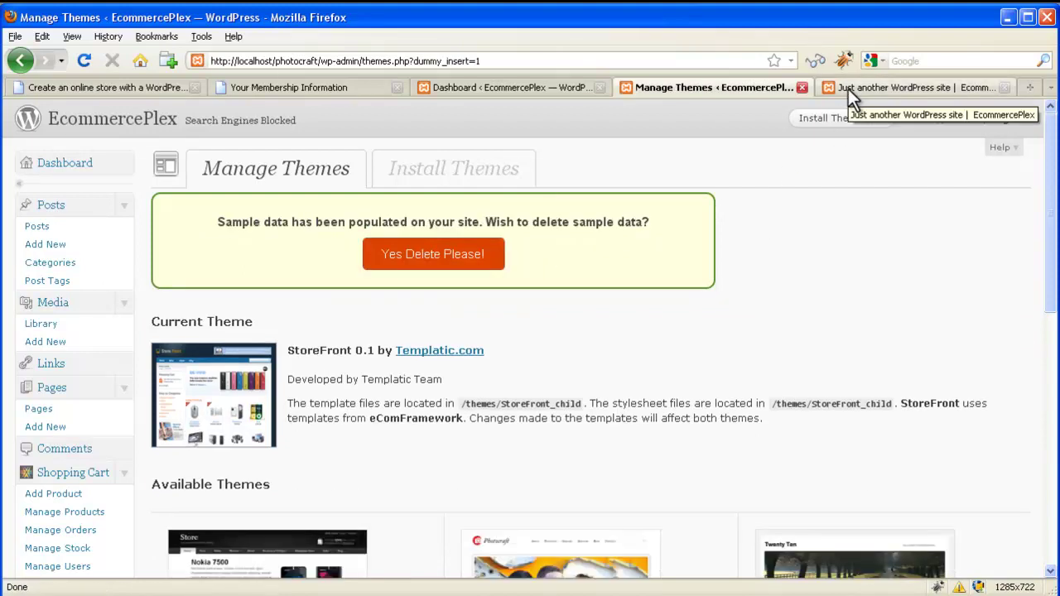
{"action": "left_click", "coordinate": [848, 89]}
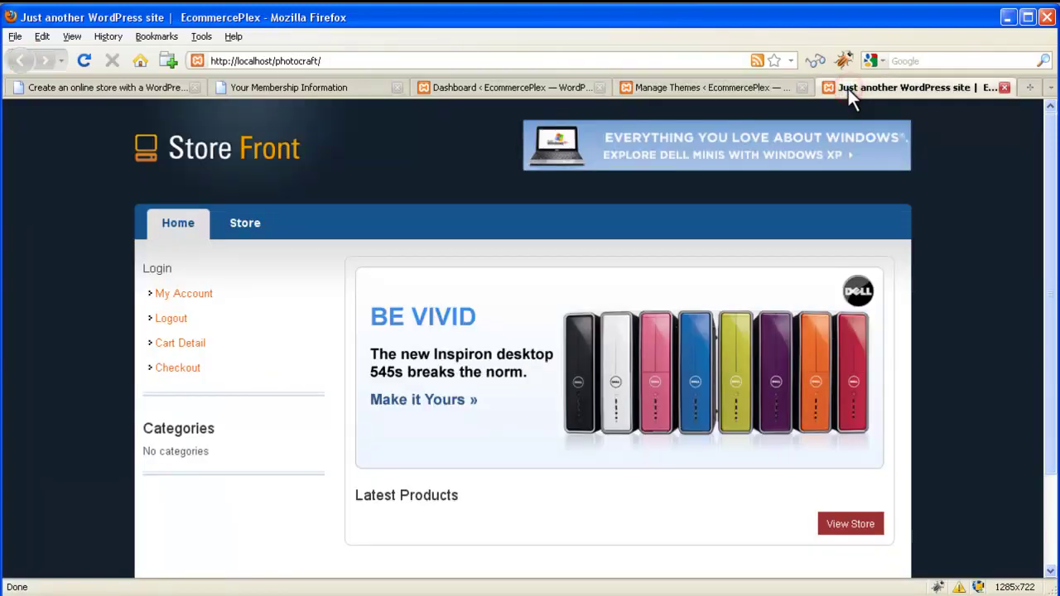
{"action": "key", "text": "F5"}
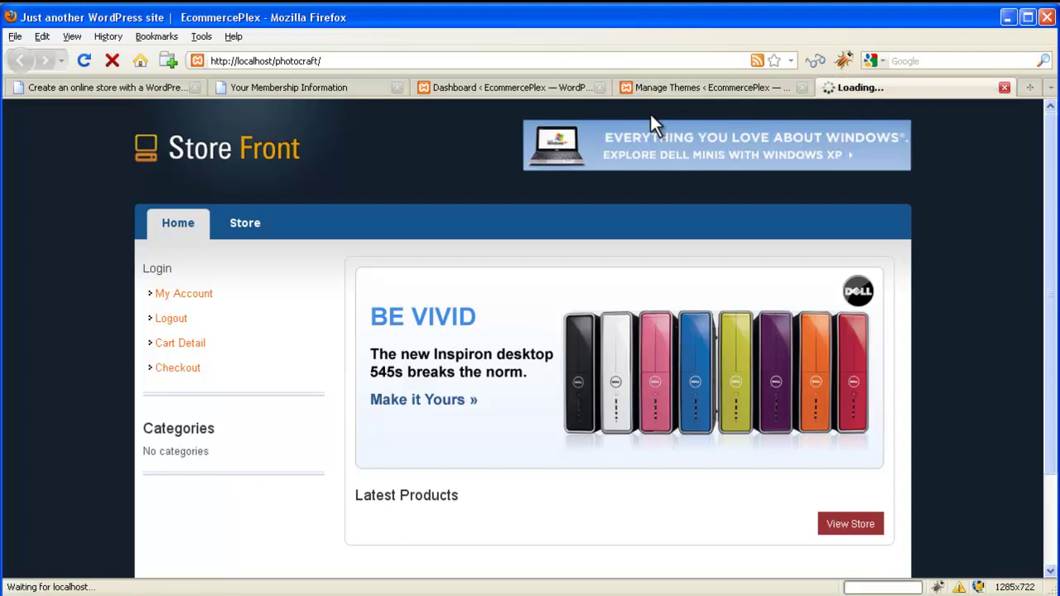
{"action": "scroll", "coordinate": [524, 224], "scroll_direction": "down", "scroll_amount": 10}
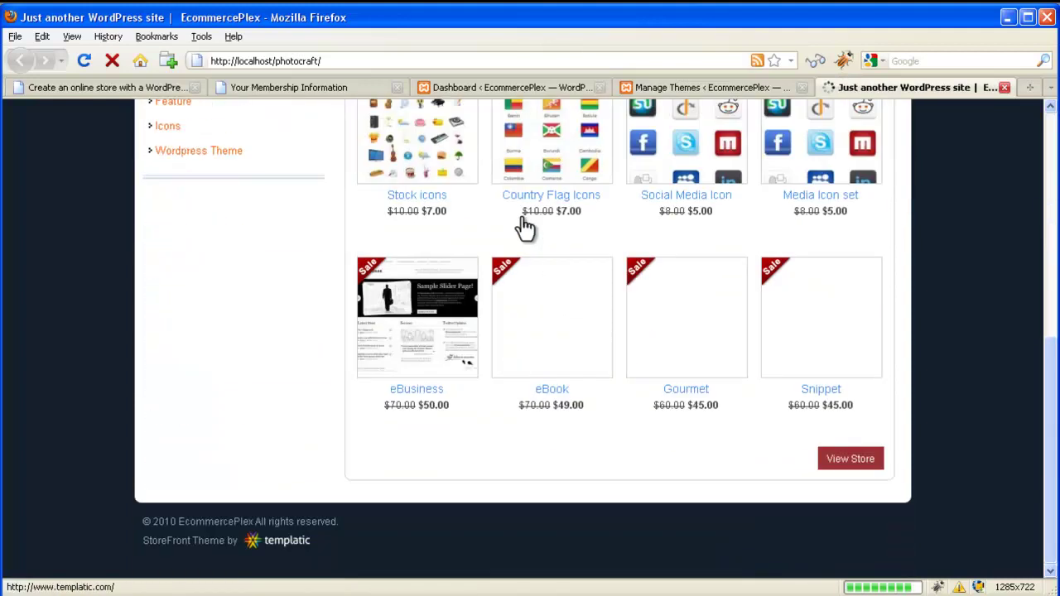
{"action": "scroll", "coordinate": [390, 274], "scroll_direction": "up", "scroll_amount": 4}
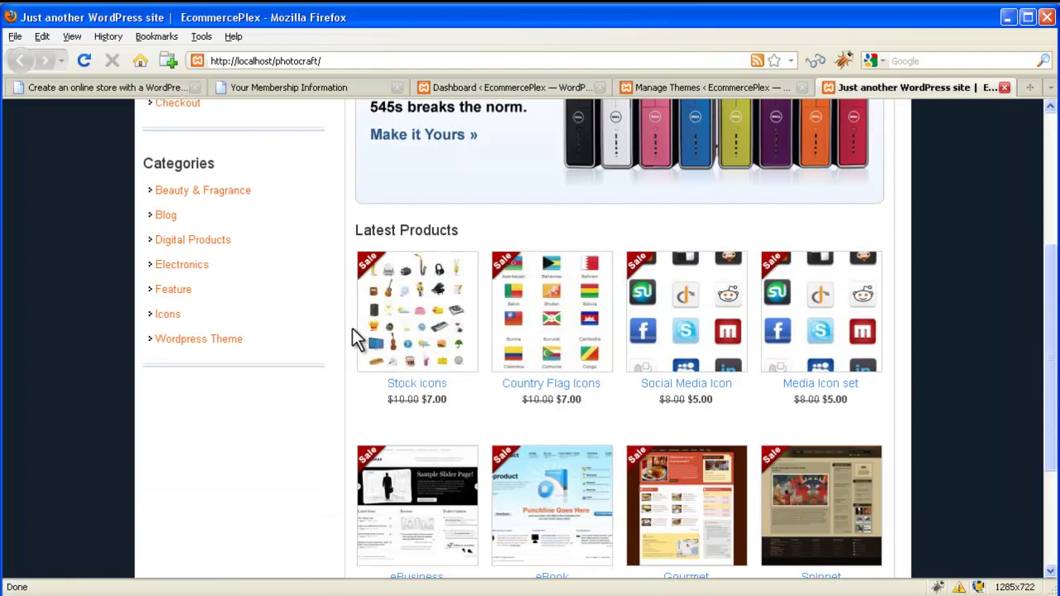
{"action": "scroll", "coordinate": [350, 329], "scroll_direction": "up", "scroll_amount": 6}
{"action": "scroll", "coordinate": [516, 407], "scroll_direction": "down", "scroll_amount": 3}
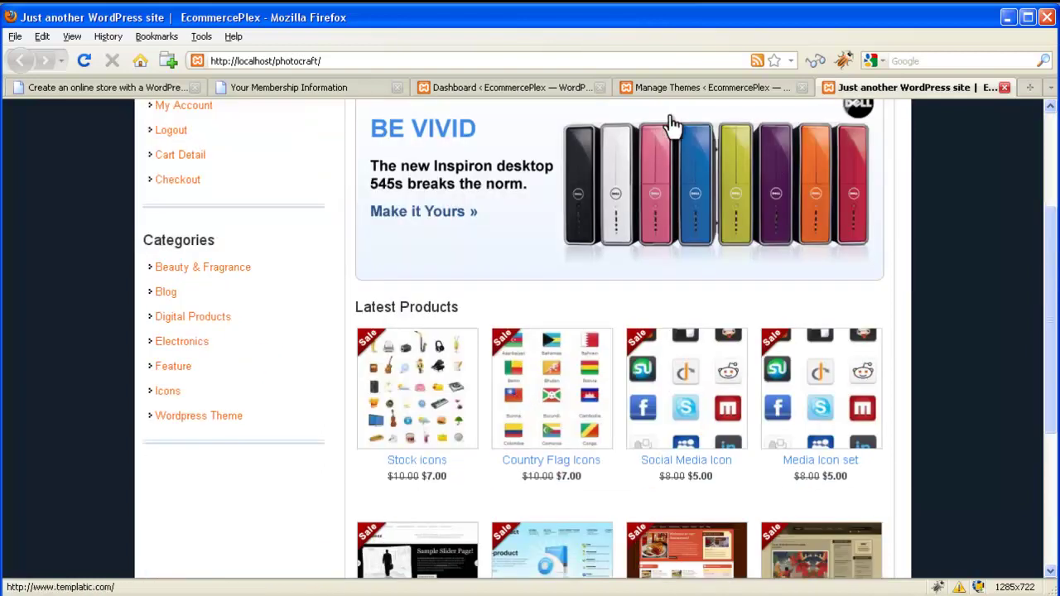
Back in the admin, bring up the link menu for Manage Products
{"action": "left_click", "coordinate": [679, 86]}
{"action": "scroll", "coordinate": [631, 309], "scroll_direction": "down", "scroll_amount": 2}
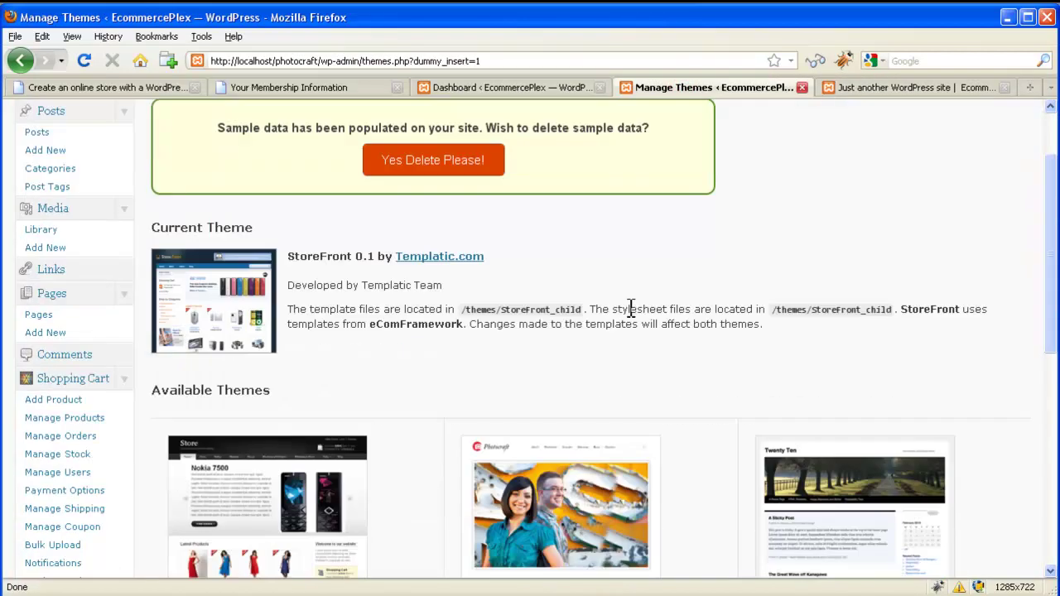
{"action": "right_click", "coordinate": [91, 427]}
Open Manage Products in a new tab and start editing the Stock icons product
{"action": "left_click", "coordinate": [114, 442]}
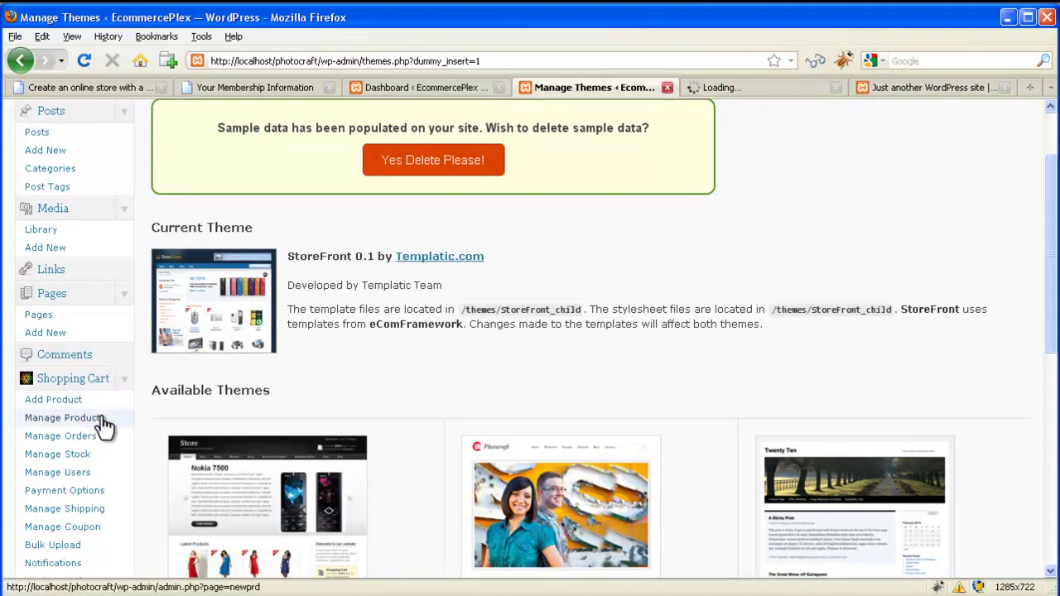
{"action": "left_click", "coordinate": [762, 87]}
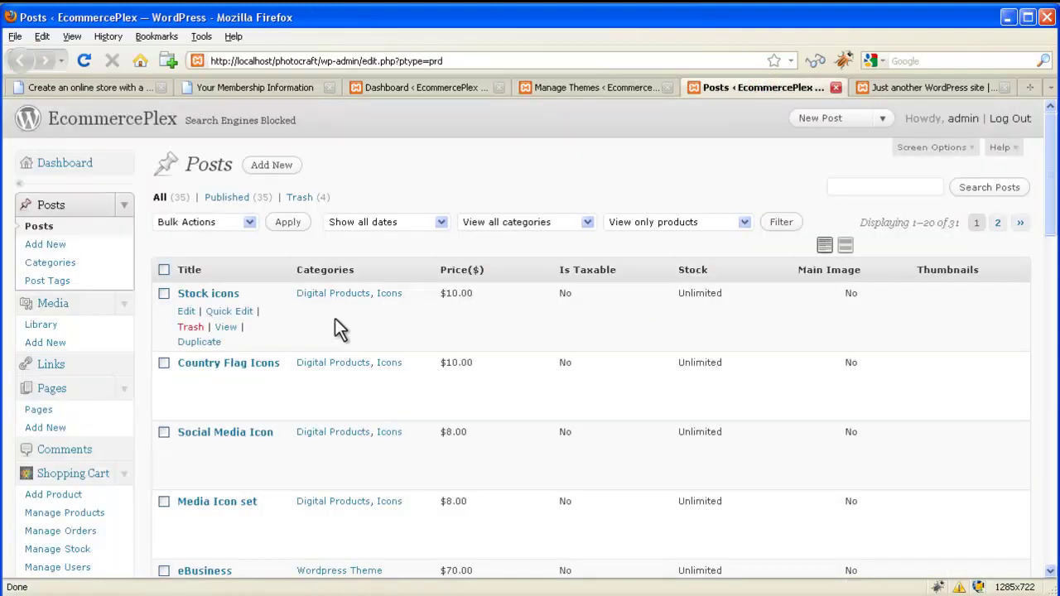
{"action": "left_click", "coordinate": [202, 295]}
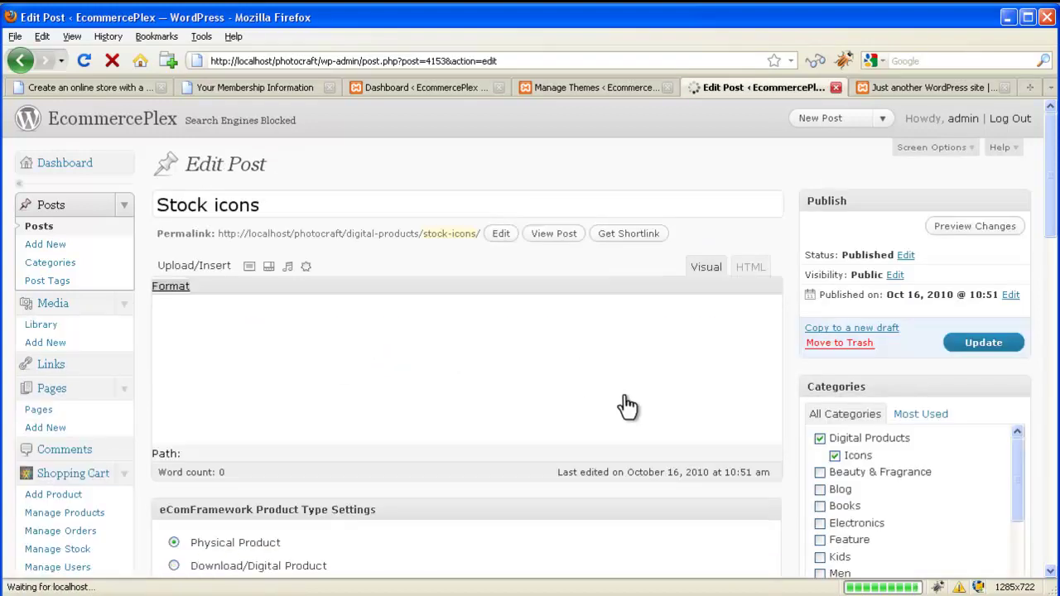
{"action": "left_click", "coordinate": [287, 205]}
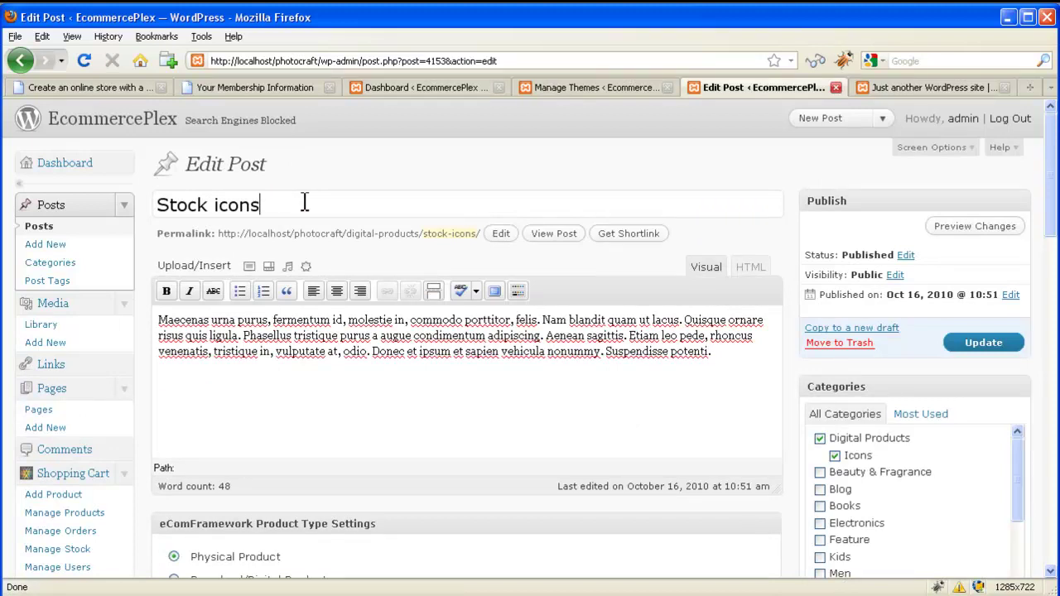
{"action": "scroll", "coordinate": [318, 214], "scroll_direction": "down", "scroll_amount": 4}
{"action": "scroll", "coordinate": [490, 244], "scroll_direction": "down", "scroll_amount": 4}
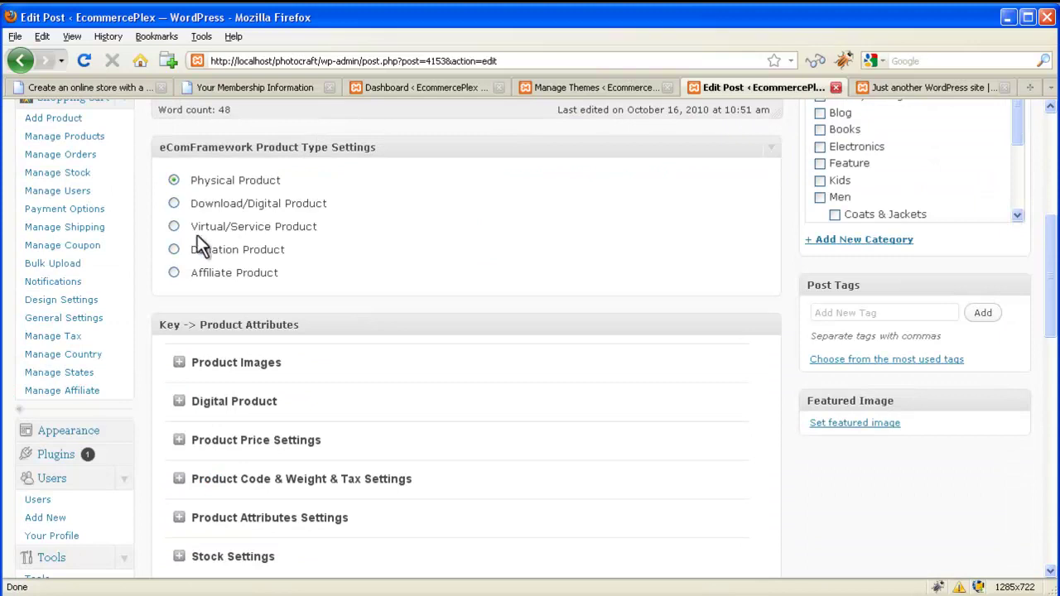
{"action": "scroll", "coordinate": [177, 210], "scroll_direction": "up", "scroll_amount": 6}
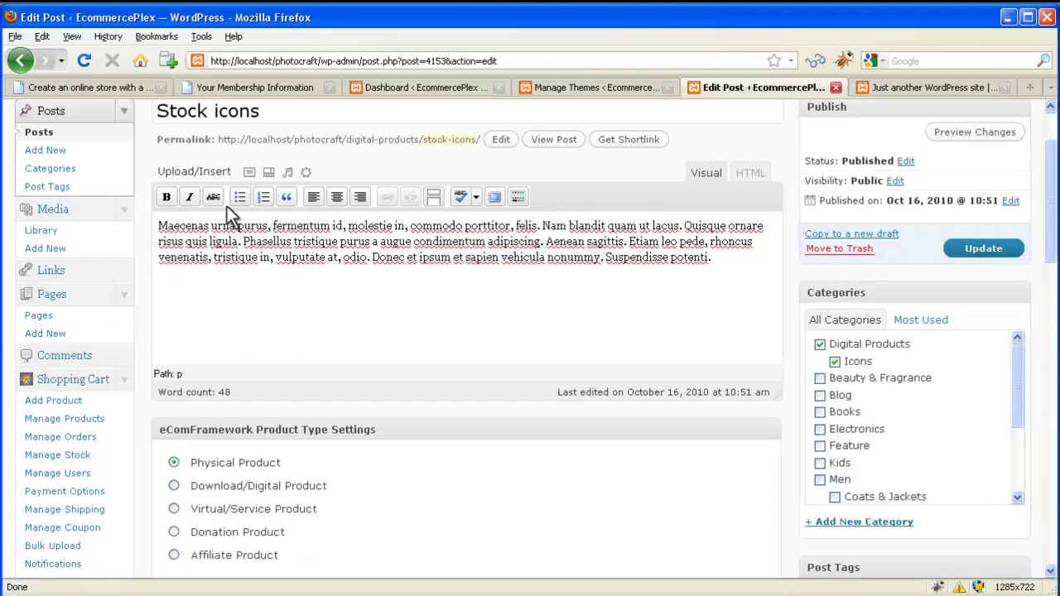
{"action": "scroll", "coordinate": [187, 267], "scroll_direction": "down", "scroll_amount": 4}
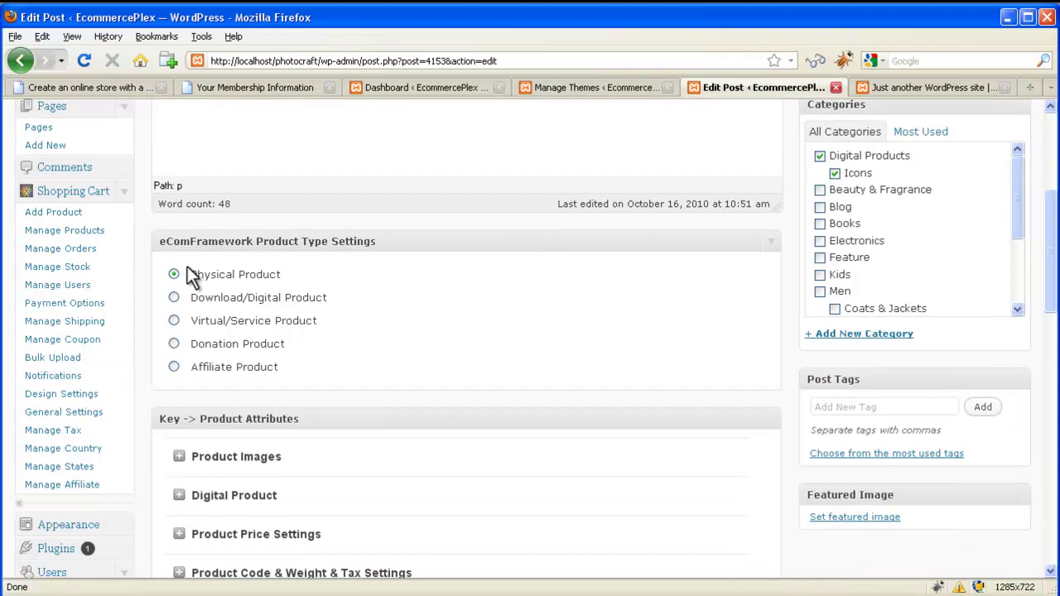
Set Stock icons to Download/Digital Product and expand the image and digital upload sections
{"action": "left_click", "coordinate": [173, 298]}
{"action": "scroll", "coordinate": [360, 266], "scroll_direction": "down", "scroll_amount": 6}
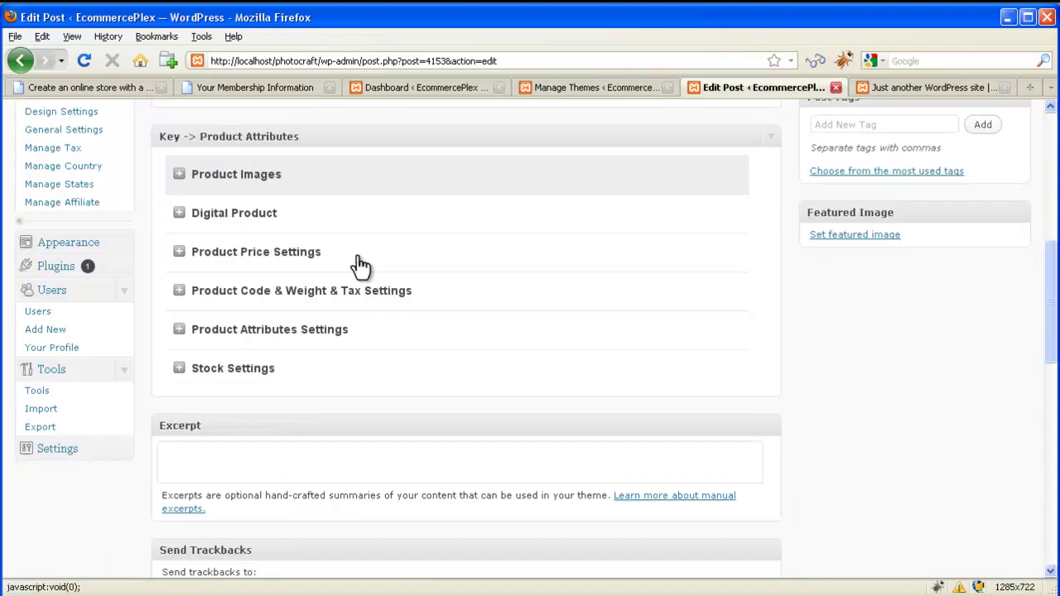
{"action": "left_click", "coordinate": [208, 174]}
{"action": "left_click", "coordinate": [209, 176]}
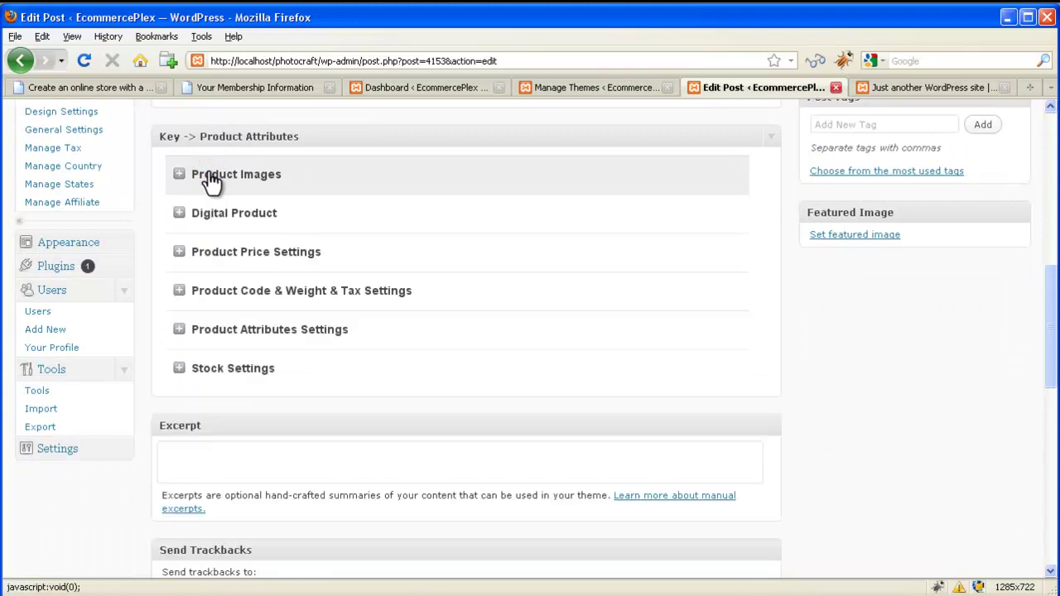
{"action": "left_click", "coordinate": [213, 213]}
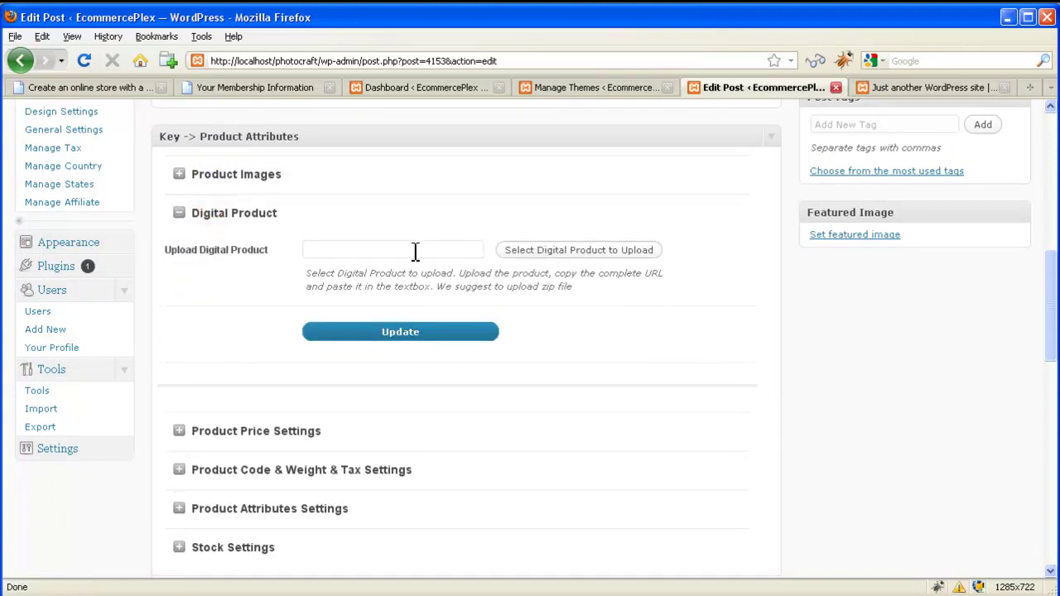
{"action": "scroll", "coordinate": [372, 257], "scroll_direction": "down", "scroll_amount": 4}
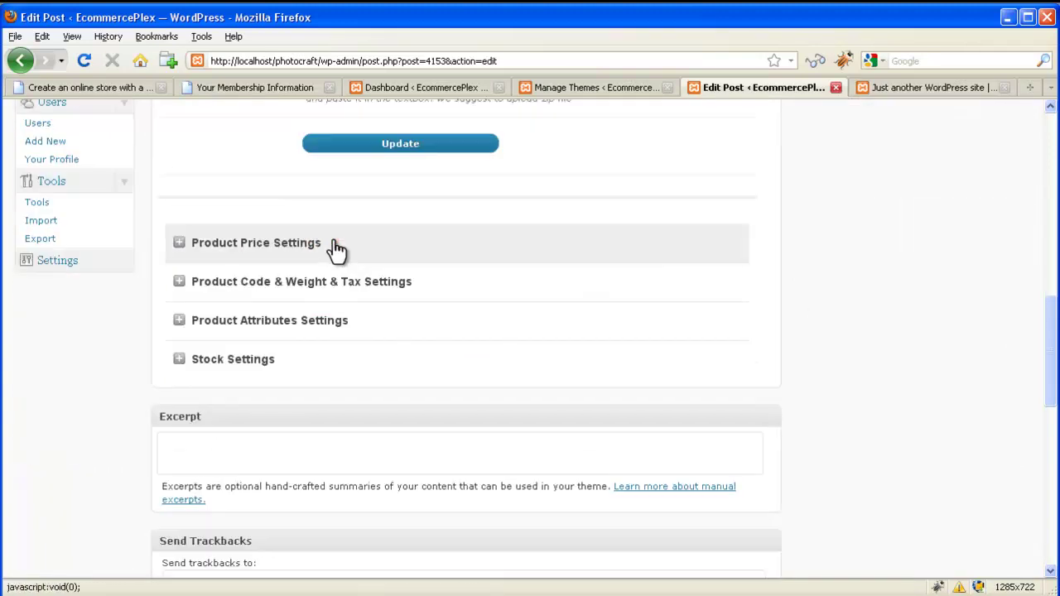
Expand the price (10 USD, special 7), code/weight/tax and attribute settings
{"action": "left_click", "coordinate": [335, 245]}
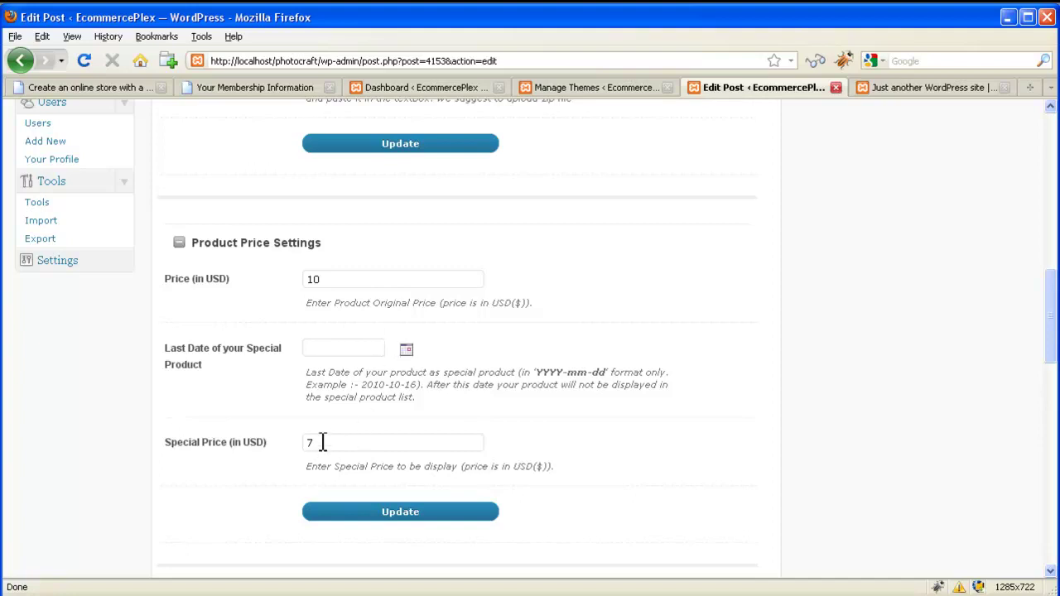
{"action": "scroll", "coordinate": [335, 431], "scroll_direction": "down", "scroll_amount": 8}
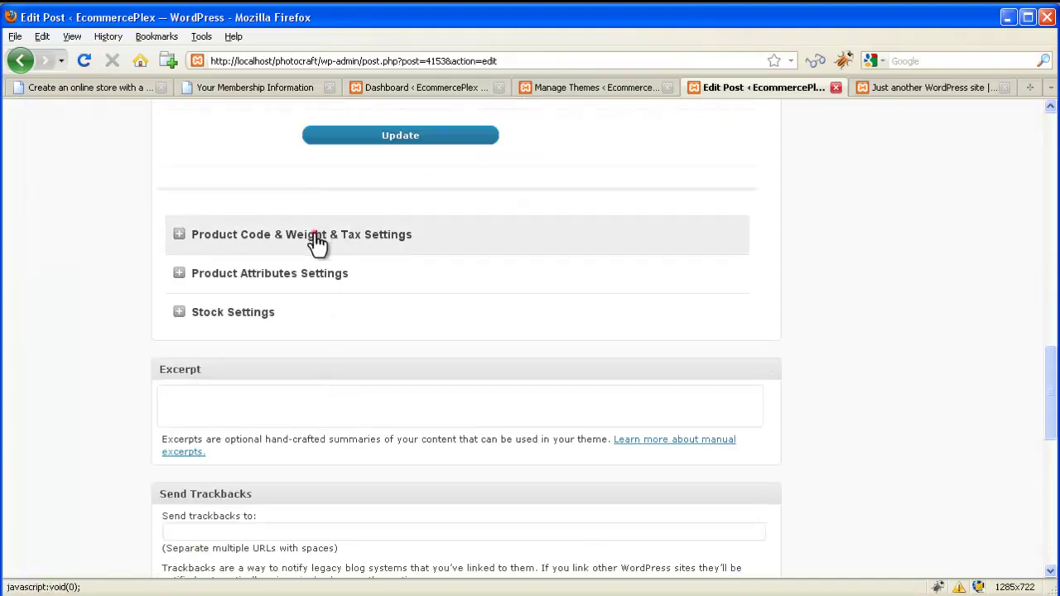
{"action": "left_click", "coordinate": [313, 239]}
{"action": "scroll", "coordinate": [340, 278], "scroll_direction": "down", "scroll_amount": 4}
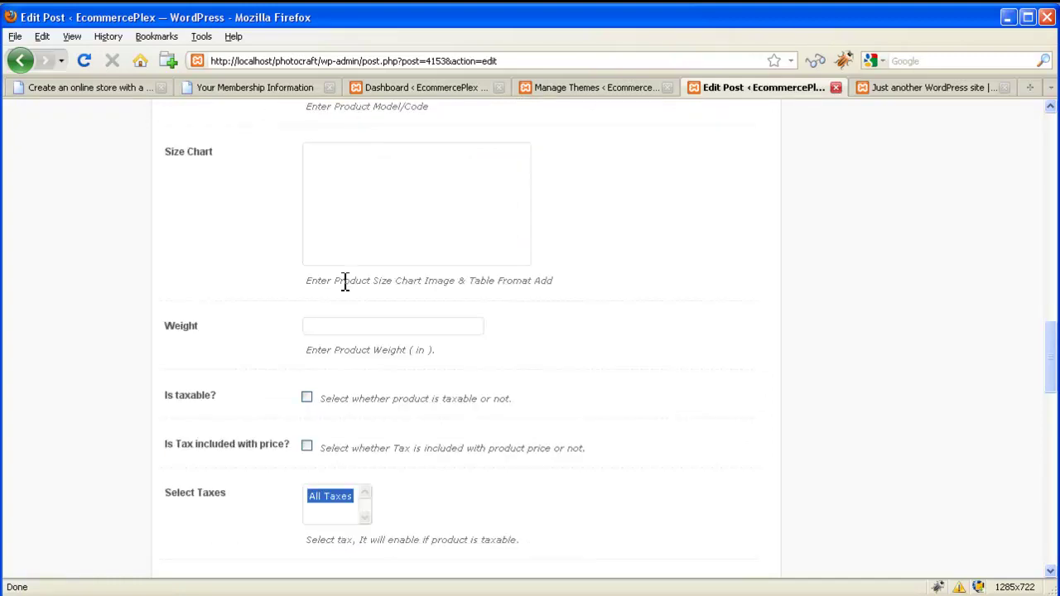
{"action": "scroll", "coordinate": [344, 282], "scroll_direction": "down", "scroll_amount": 2}
{"action": "scroll", "coordinate": [328, 261], "scroll_direction": "down", "scroll_amount": 10}
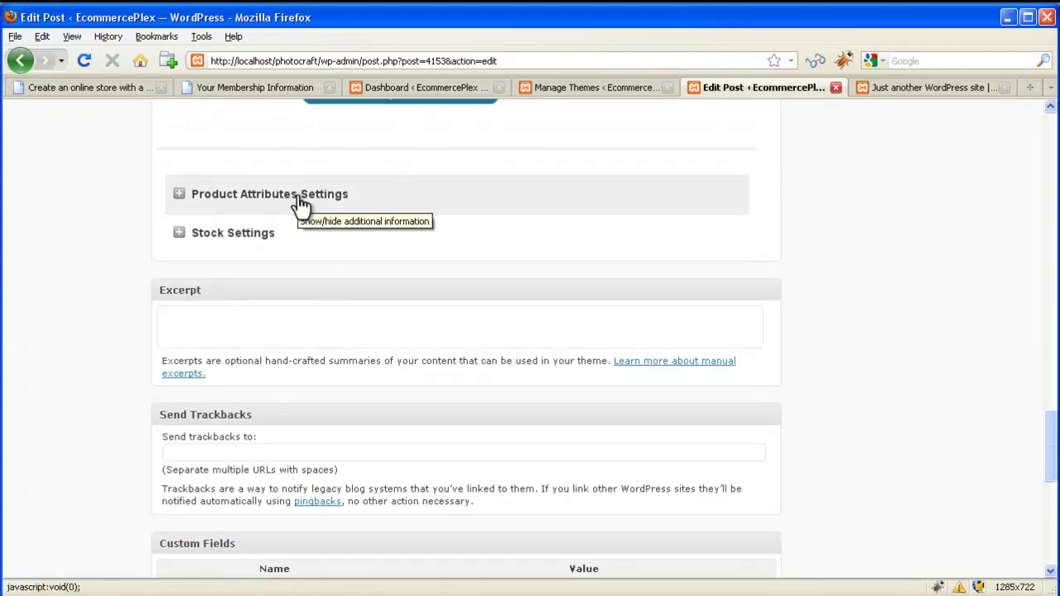
{"action": "left_click", "coordinate": [300, 199]}
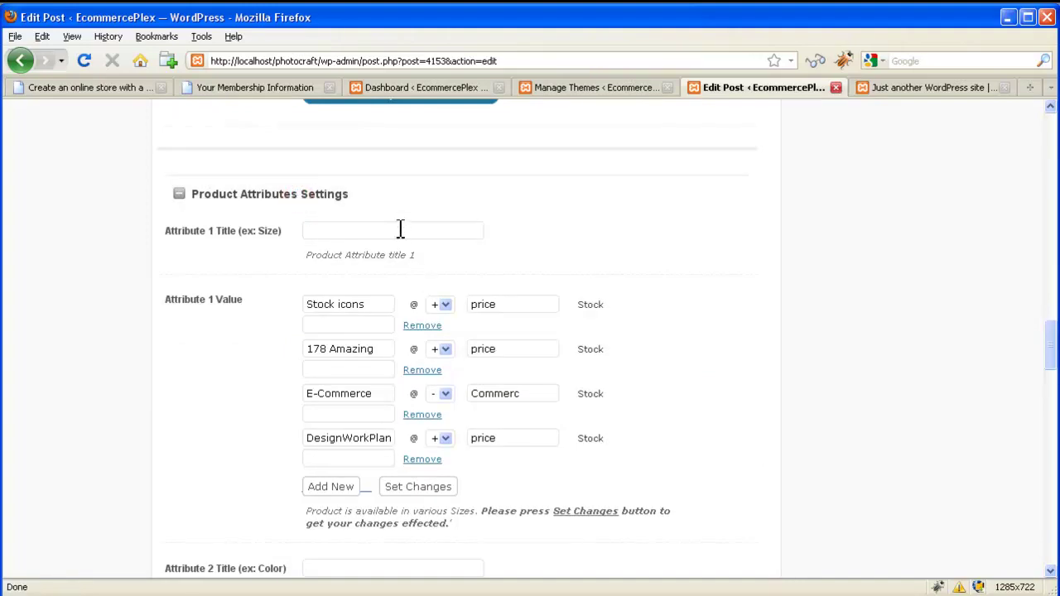
{"action": "scroll", "coordinate": [400, 229], "scroll_direction": "down", "scroll_amount": 4}
{"action": "scroll", "coordinate": [398, 230], "scroll_direction": "up", "scroll_amount": 4}
{"action": "scroll", "coordinate": [398, 230], "scroll_direction": "down", "scroll_amount": 18}
{"action": "scroll", "coordinate": [395, 229], "scroll_direction": "down", "scroll_amount": 10}
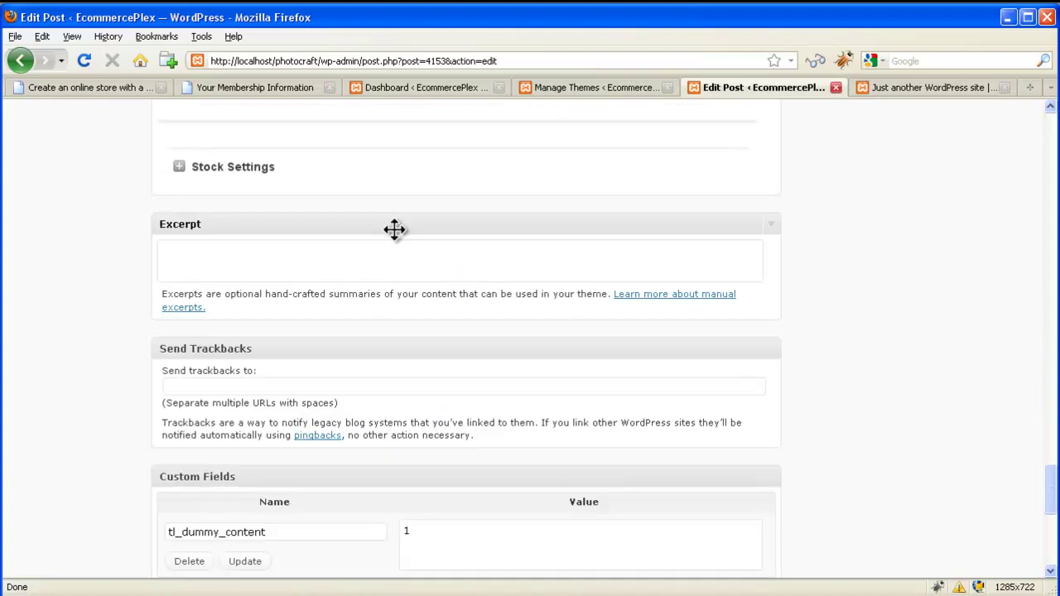
Review the Stock Settings and Opening Stock field, then expand the Appearance menu
{"action": "left_click", "coordinate": [327, 178]}
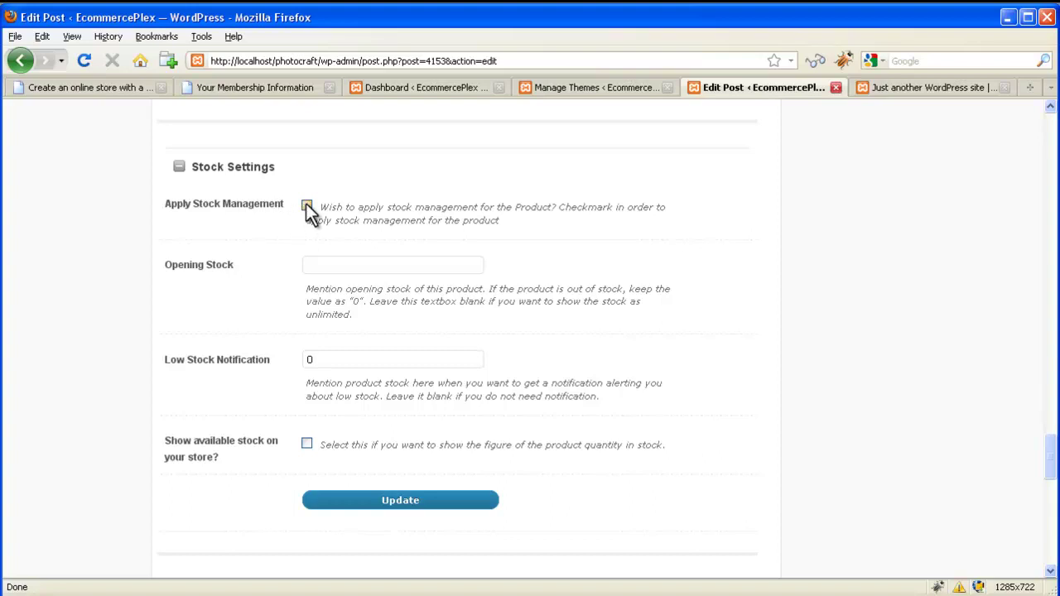
{"action": "left_click", "coordinate": [315, 264]}
{"action": "scroll", "coordinate": [410, 476], "scroll_direction": "down", "scroll_amount": 10}
{"action": "scroll", "coordinate": [413, 489], "scroll_direction": "up", "scroll_amount": 15}
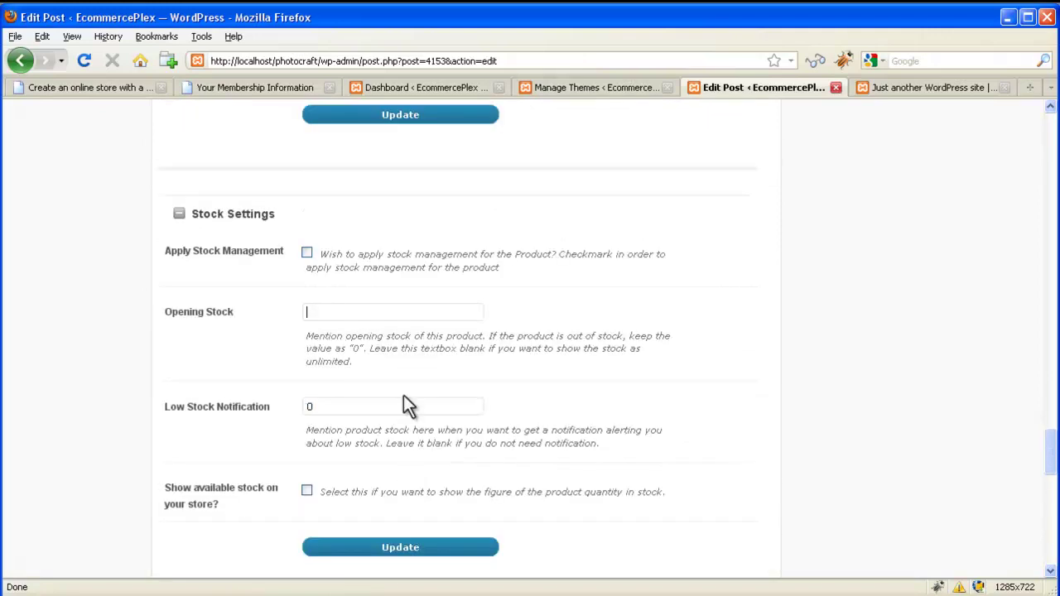
{"action": "scroll", "coordinate": [404, 394], "scroll_direction": "up", "scroll_amount": 20}
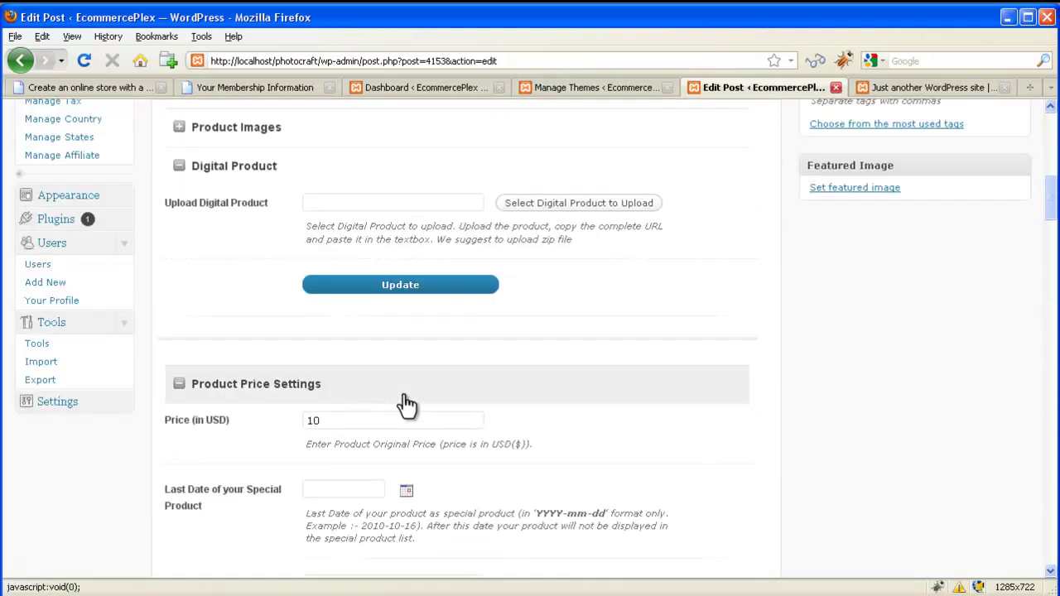
{"action": "scroll", "coordinate": [404, 395], "scroll_direction": "up", "scroll_amount": 3}
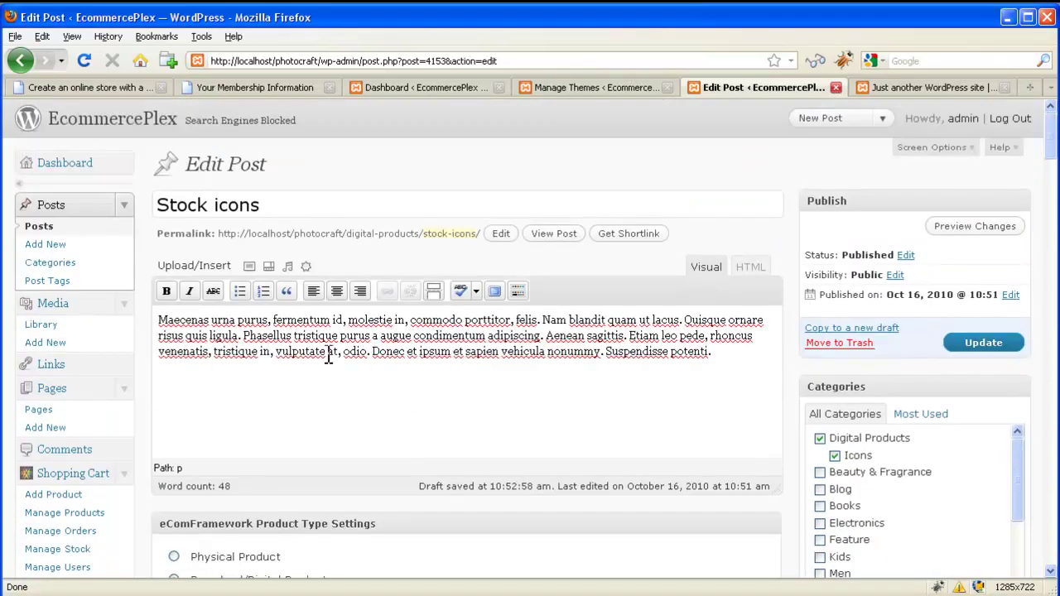
{"action": "scroll", "coordinate": [36, 356], "scroll_direction": "down", "scroll_amount": 12}
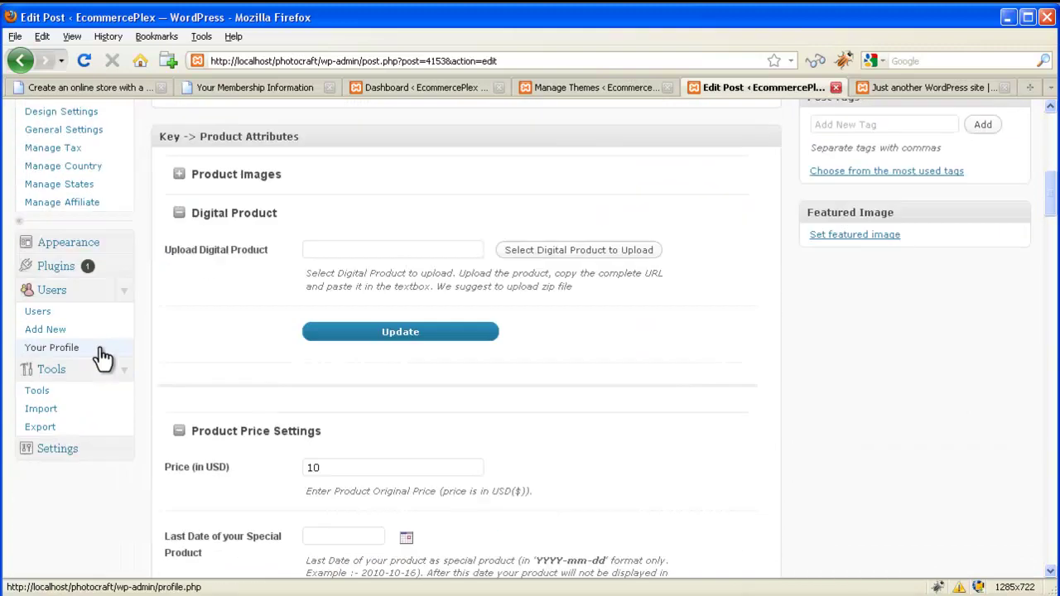
{"action": "left_click", "coordinate": [125, 243]}
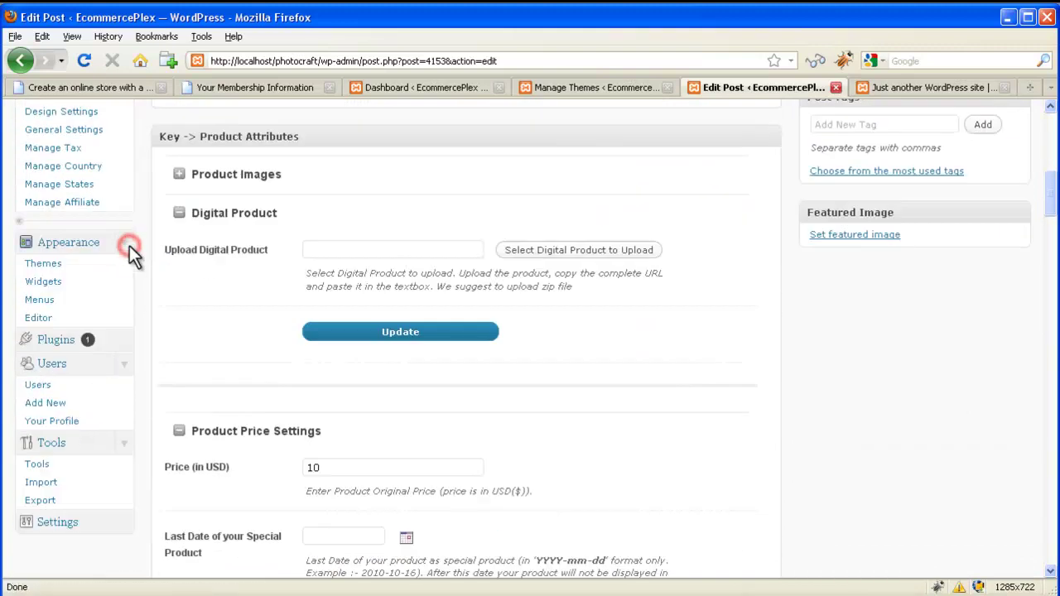
Delete the dummy data from the Themes page and verify the storefront no longer shows sample products
{"action": "left_click", "coordinate": [73, 272]}
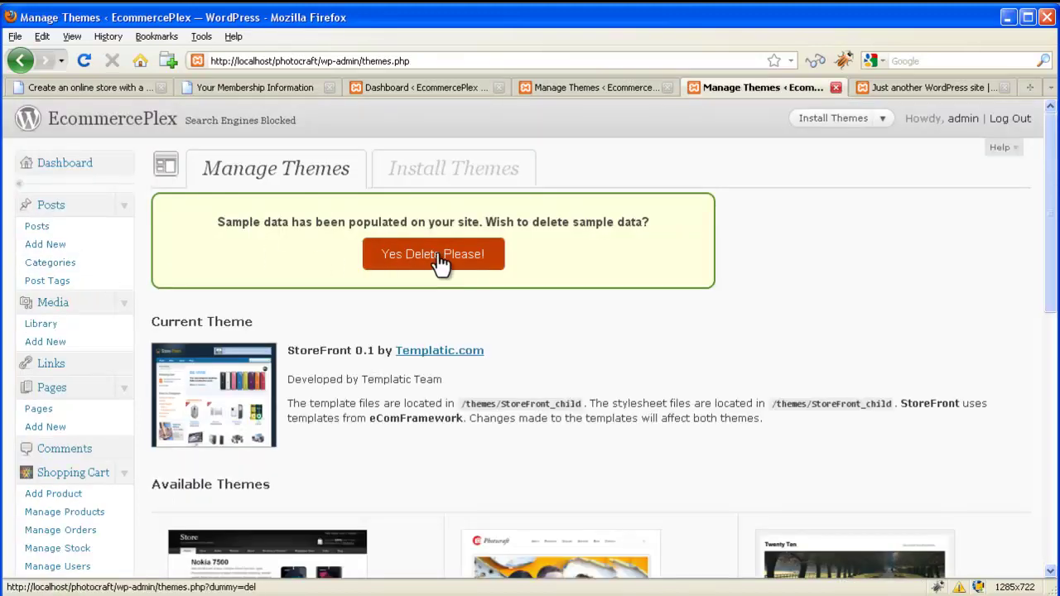
{"action": "left_click", "coordinate": [440, 261]}
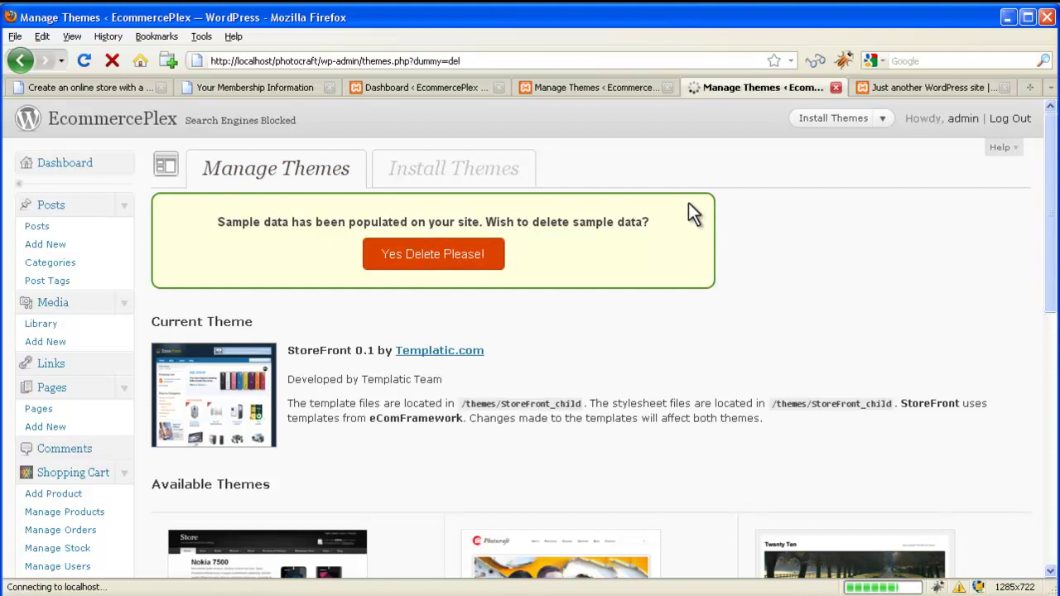
{"action": "left_click", "coordinate": [916, 85]}
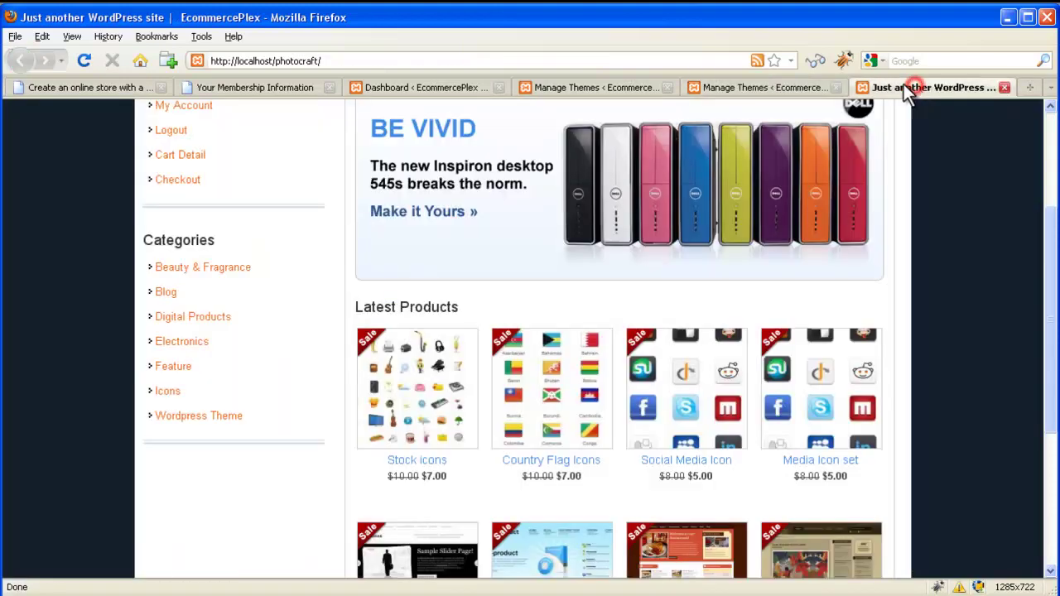
{"action": "left_click", "coordinate": [610, 279]}
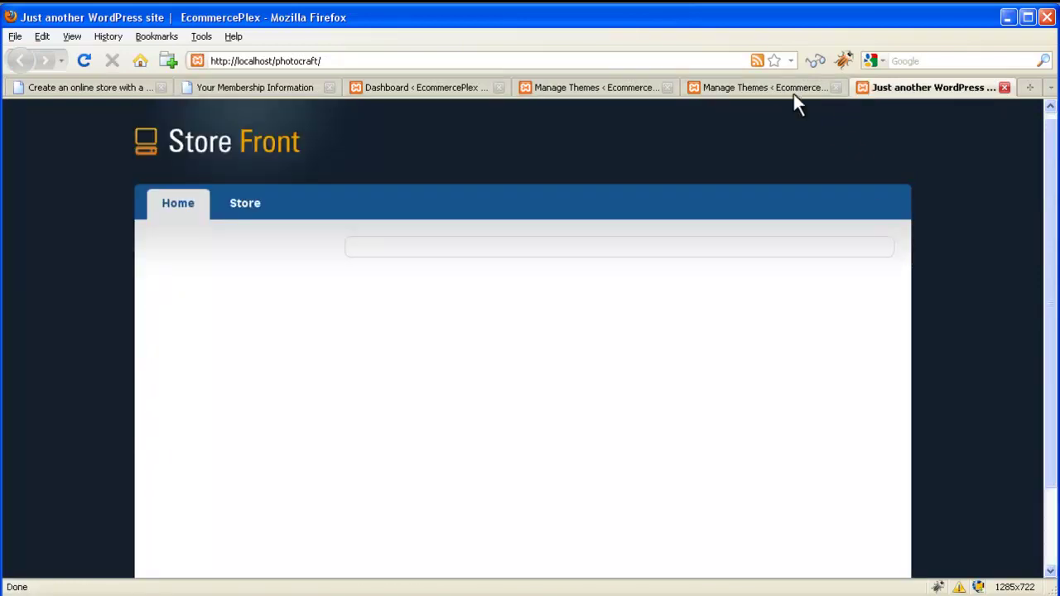
{"action": "left_click", "coordinate": [770, 86]}
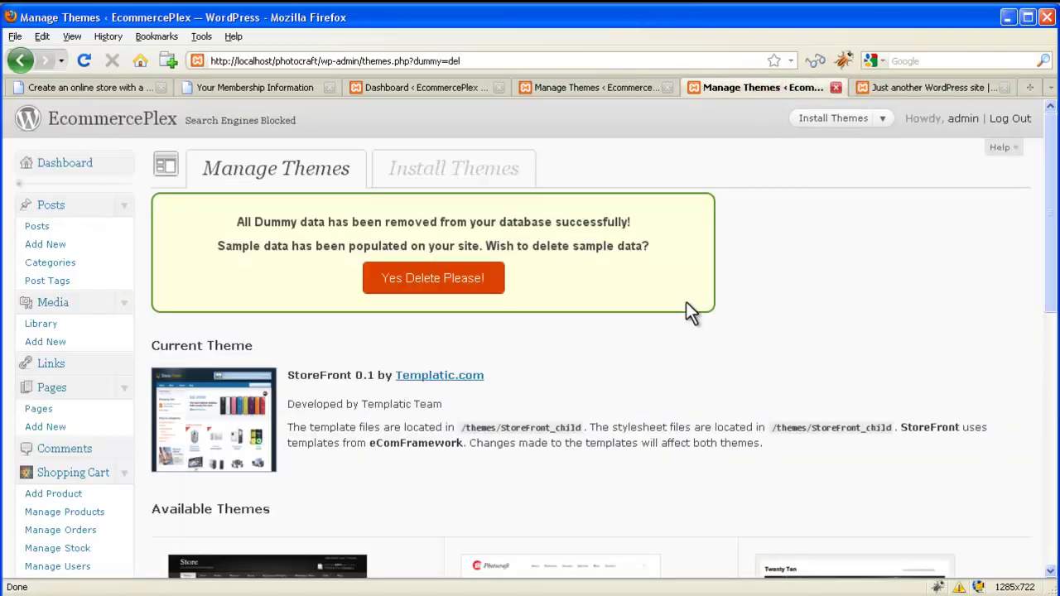